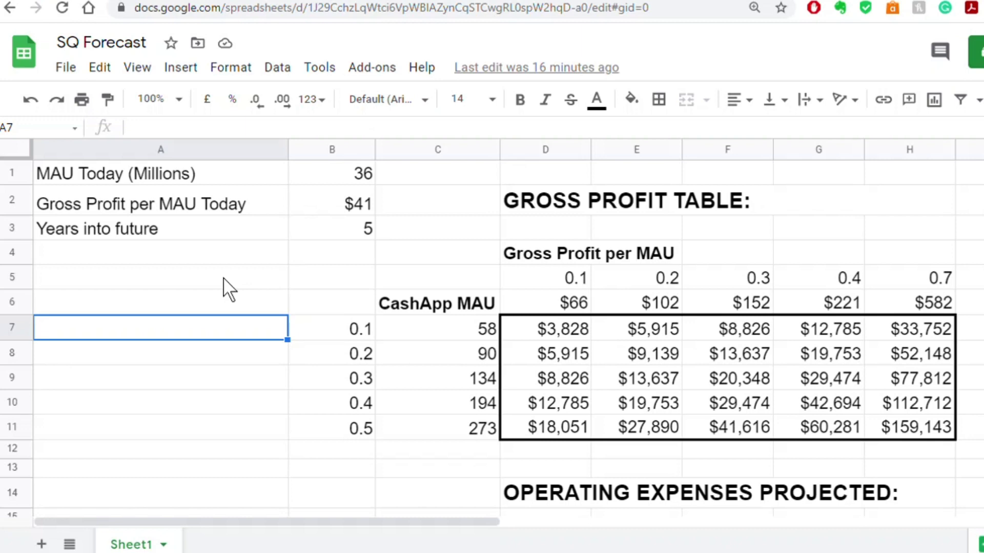
Examine the base assumptions in B1:B3: MAU today, gross profit per MAU today, and years into the future
{"action": "left_click", "coordinate": [218, 285]}
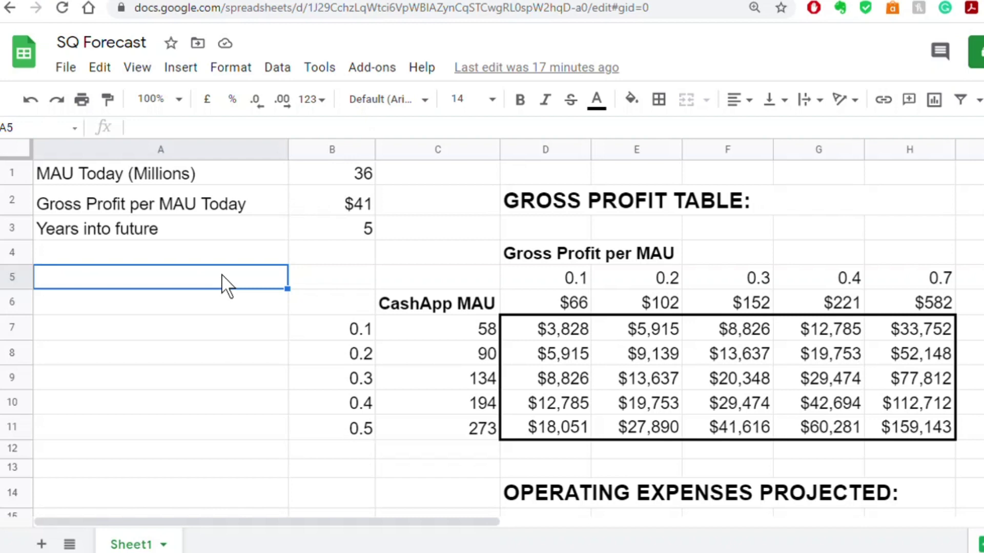
{"action": "left_click", "coordinate": [214, 257]}
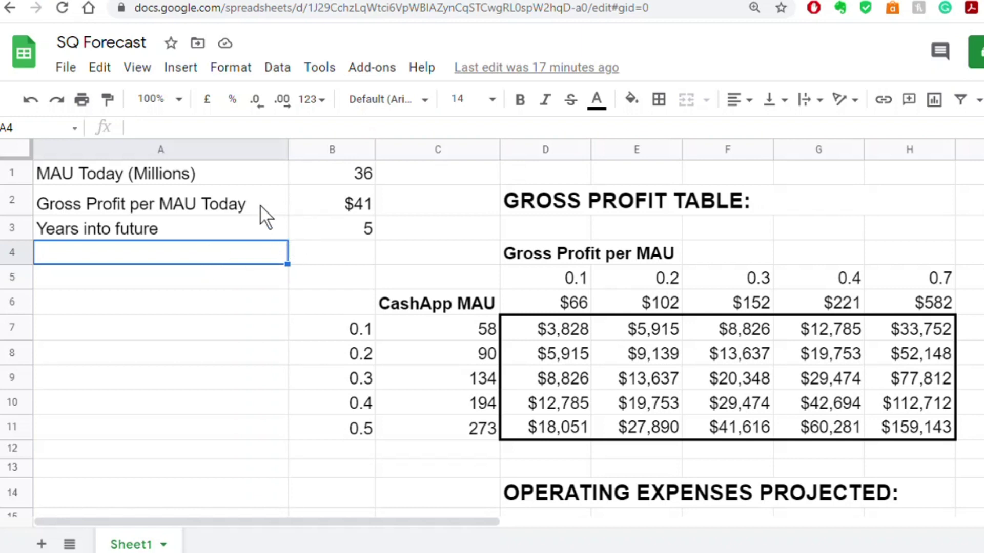
{"action": "left_click", "coordinate": [241, 182]}
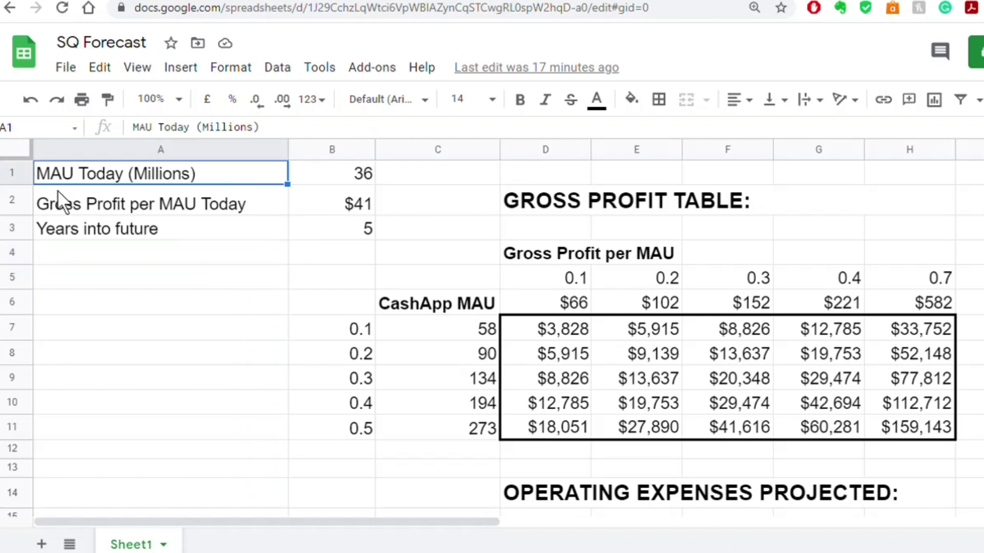
{"action": "left_click", "coordinate": [321, 176]}
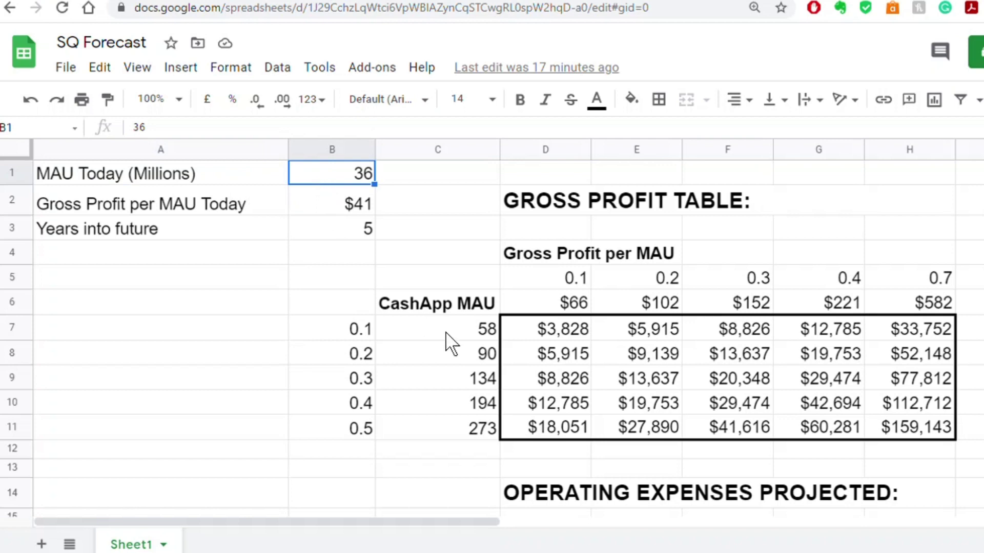
{"action": "left_click", "coordinate": [259, 205]}
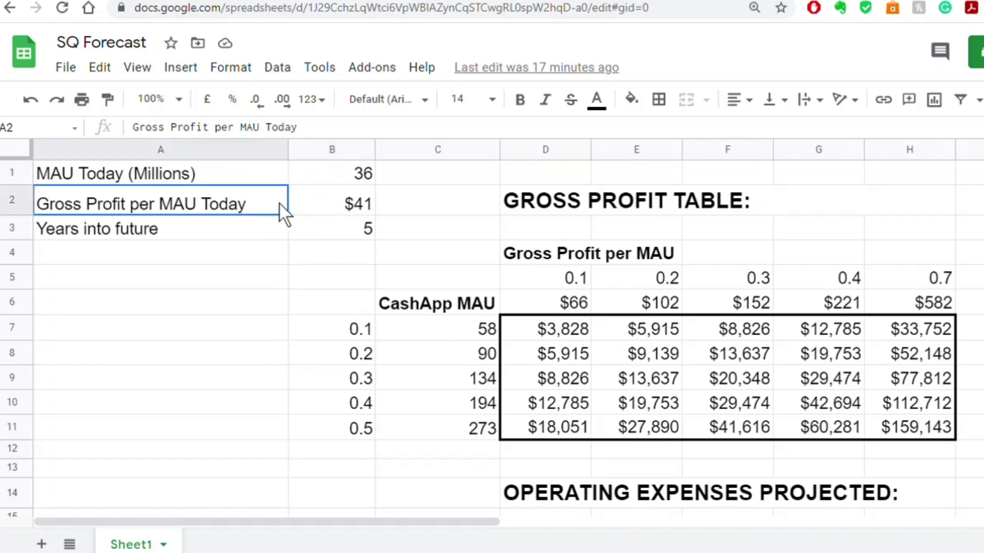
{"action": "left_click", "coordinate": [329, 207]}
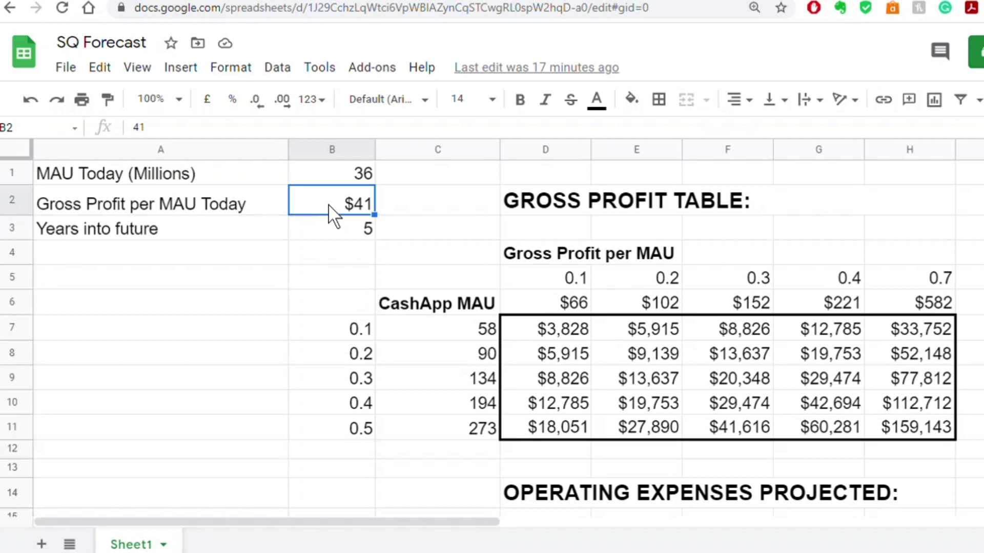
{"action": "left_click", "coordinate": [317, 173]}
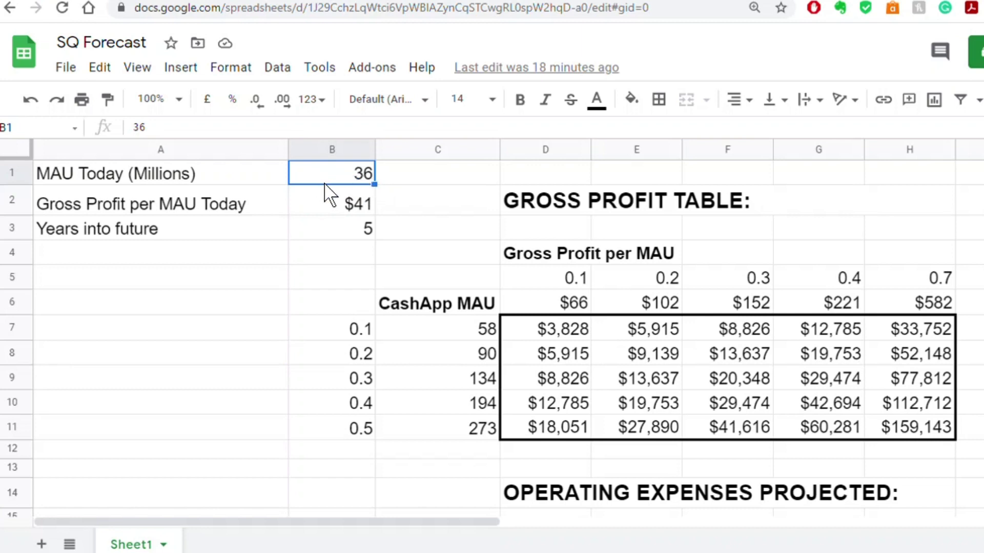
{"action": "left_click", "coordinate": [328, 207]}
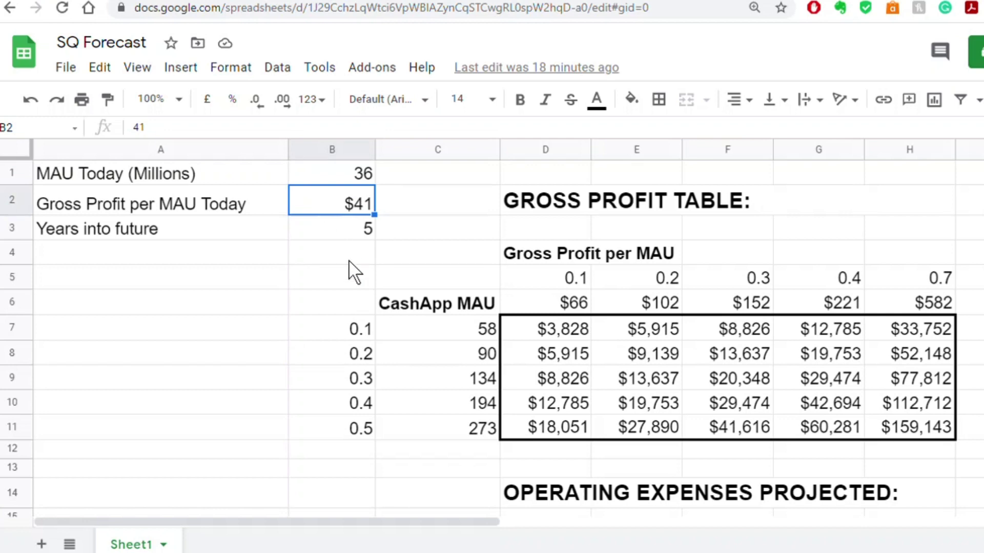
{"action": "left_click", "coordinate": [371, 234]}
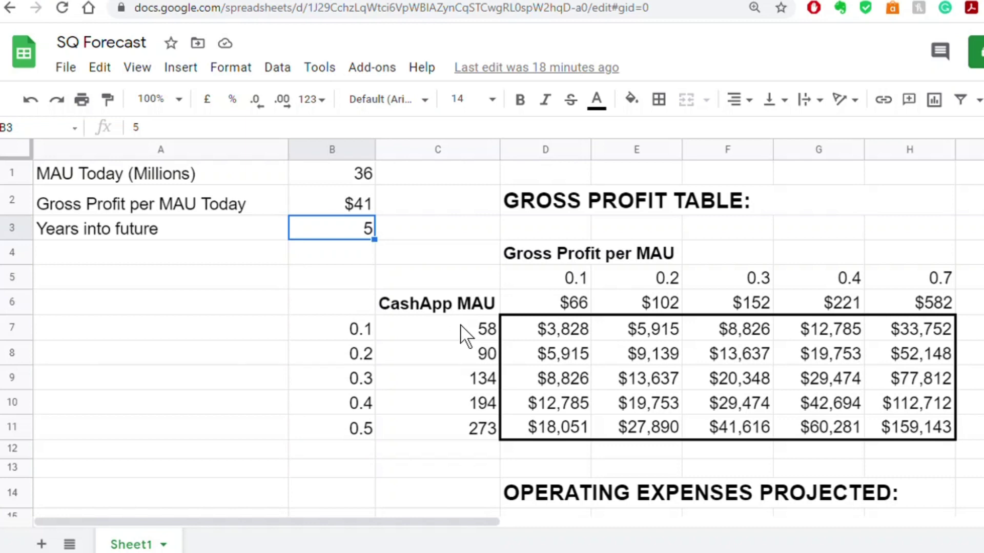
Examine the projected CashApp MAU formulas in C7:C11 against the growth rates in B7:B11
{"action": "left_click_drag", "start_coordinate": [463, 333], "coordinate": [461, 435]}
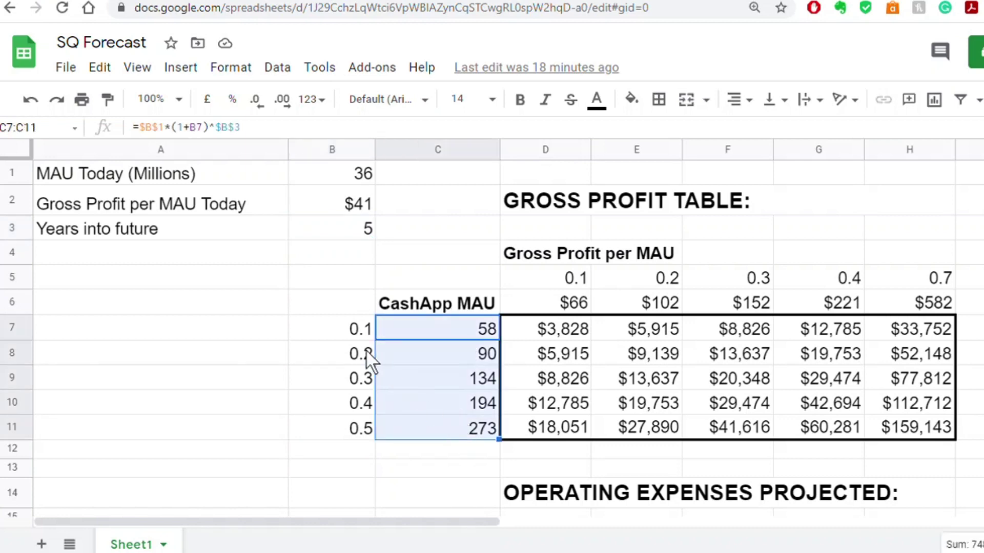
{"action": "left_click", "coordinate": [344, 333]}
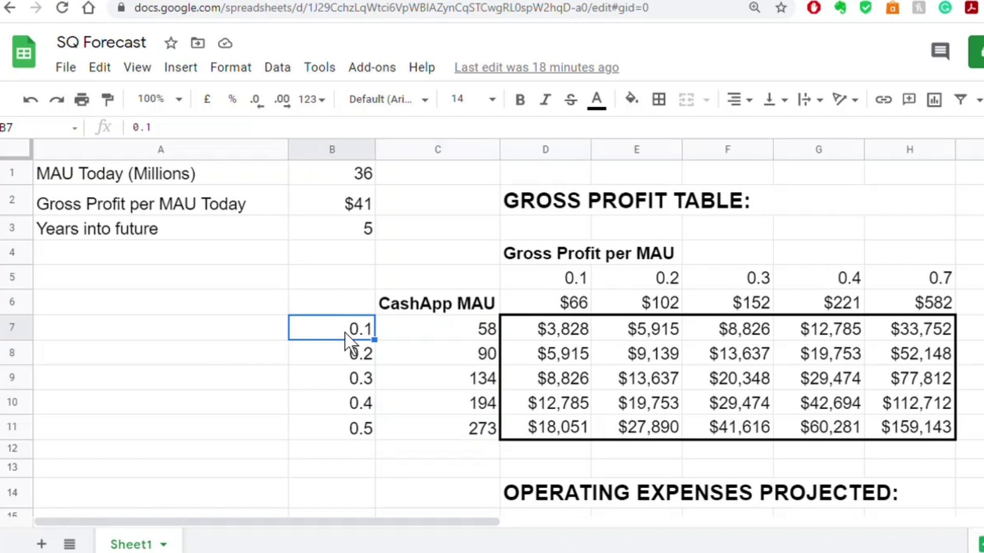
{"action": "left_click", "coordinate": [365, 431]}
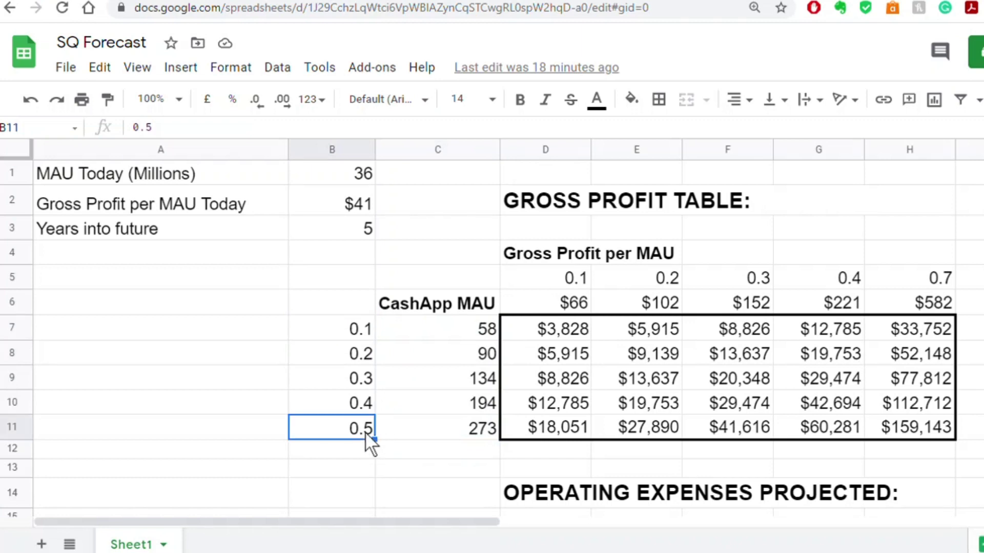
{"action": "left_click", "coordinate": [419, 440]}
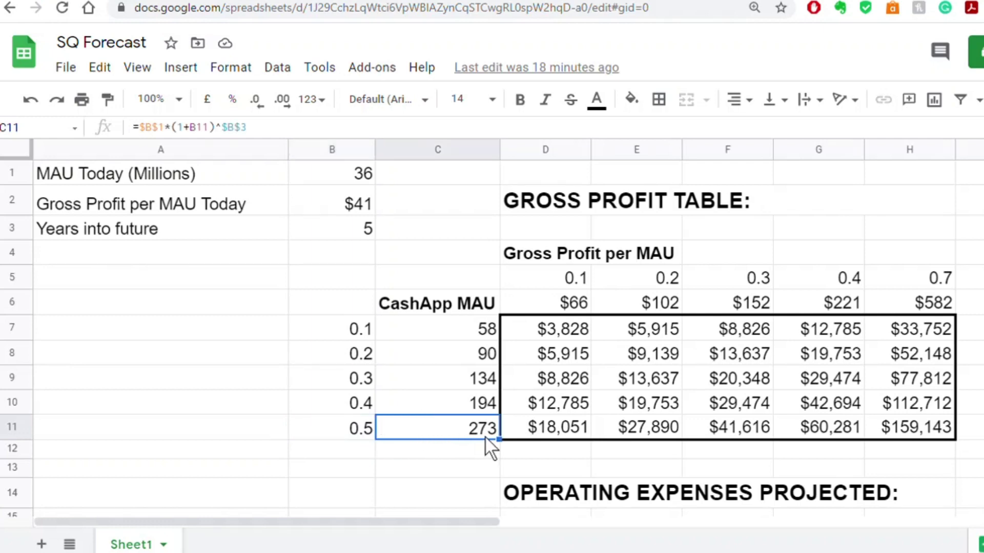
{"action": "left_click", "coordinate": [351, 336]}
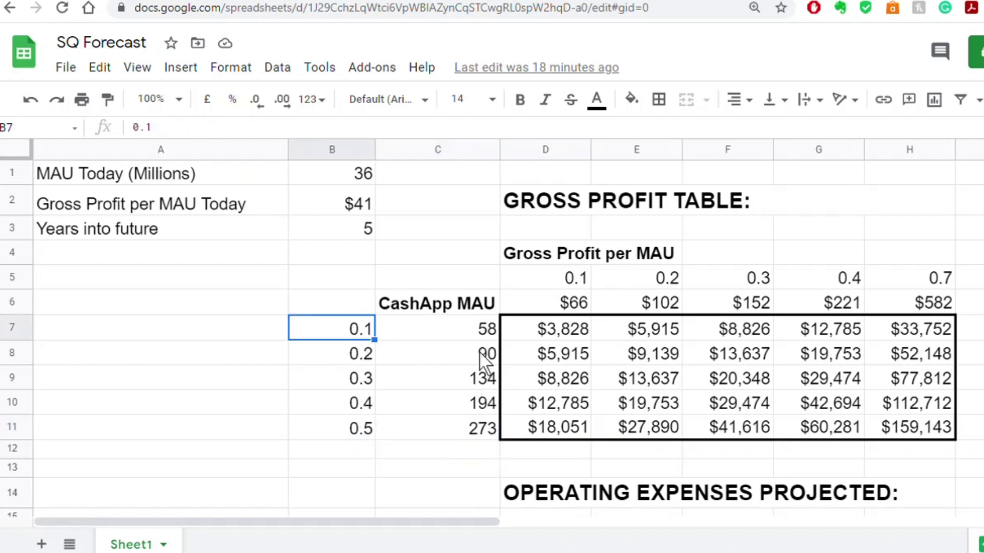
{"action": "left_click", "coordinate": [479, 336]}
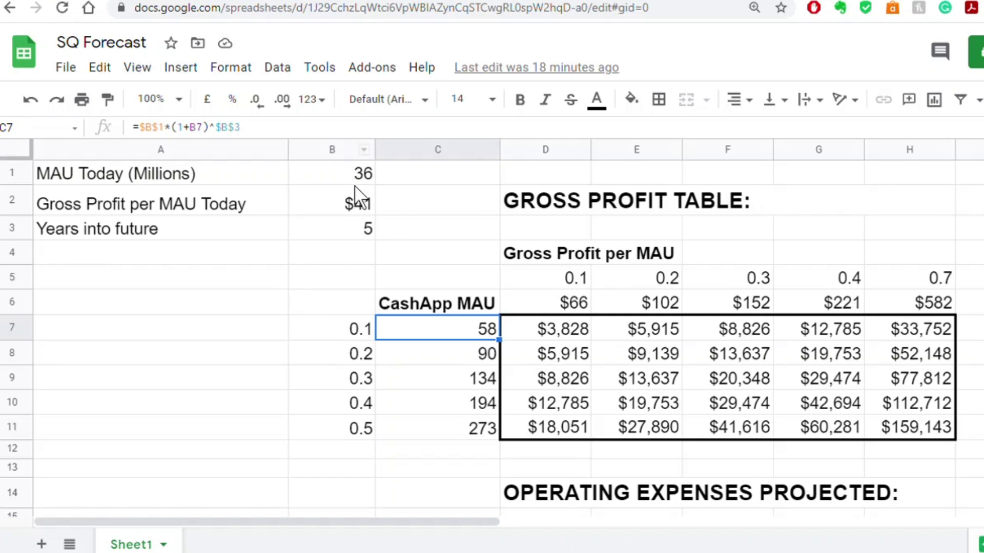
{"action": "left_click", "coordinate": [471, 426]}
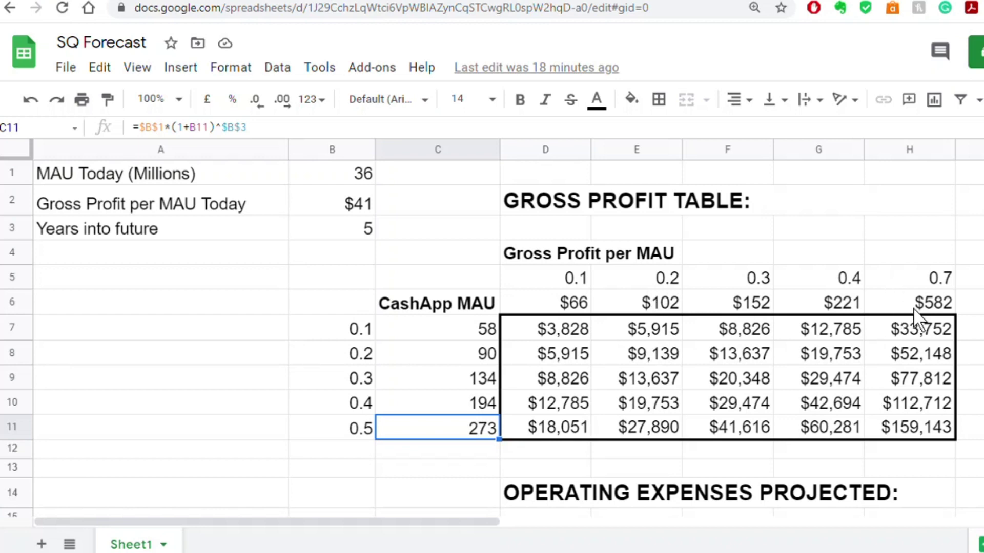
Compare the projected gross profit per MAU in row 6 across the growth rates from 0.1 to 0.7
{"action": "left_click", "coordinate": [894, 306]}
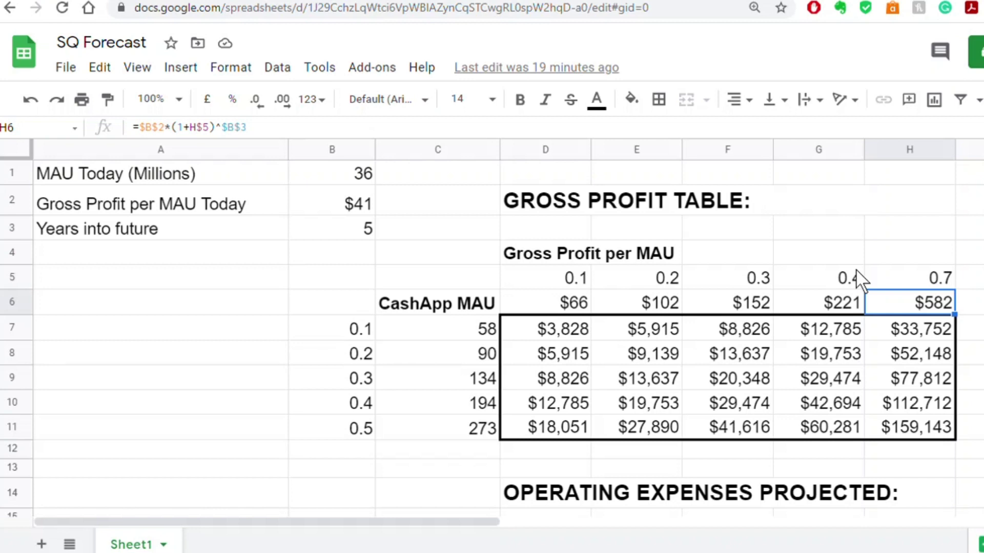
{"action": "left_click", "coordinate": [840, 307]}
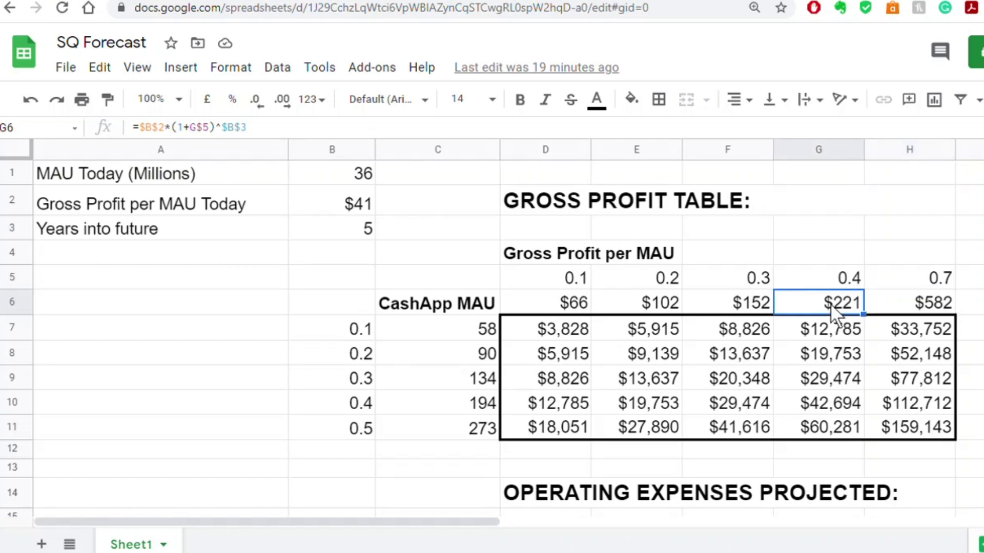
{"action": "left_click", "coordinate": [565, 301]}
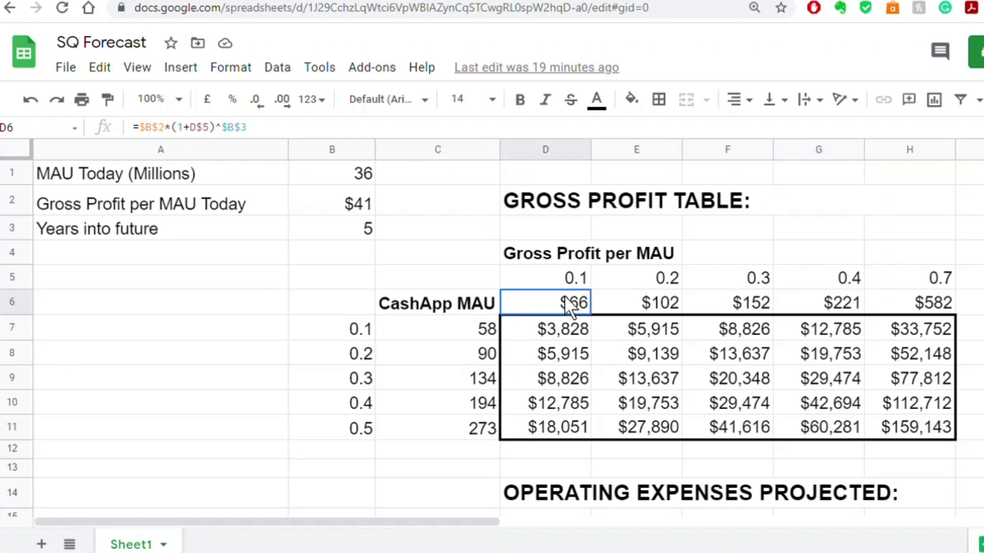
{"action": "left_click", "coordinate": [829, 310]}
{"action": "left_click", "coordinate": [889, 307]}
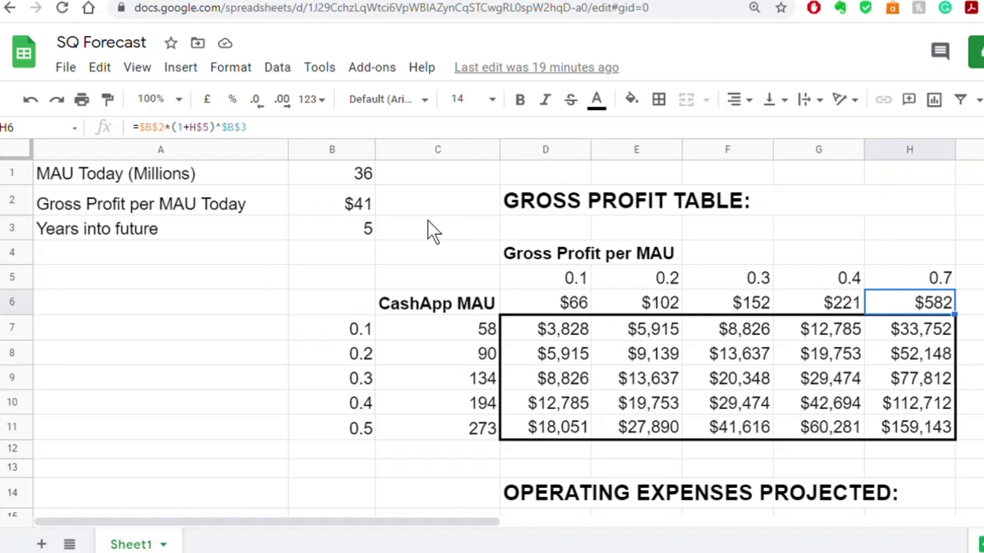
{"action": "left_click", "coordinate": [584, 304]}
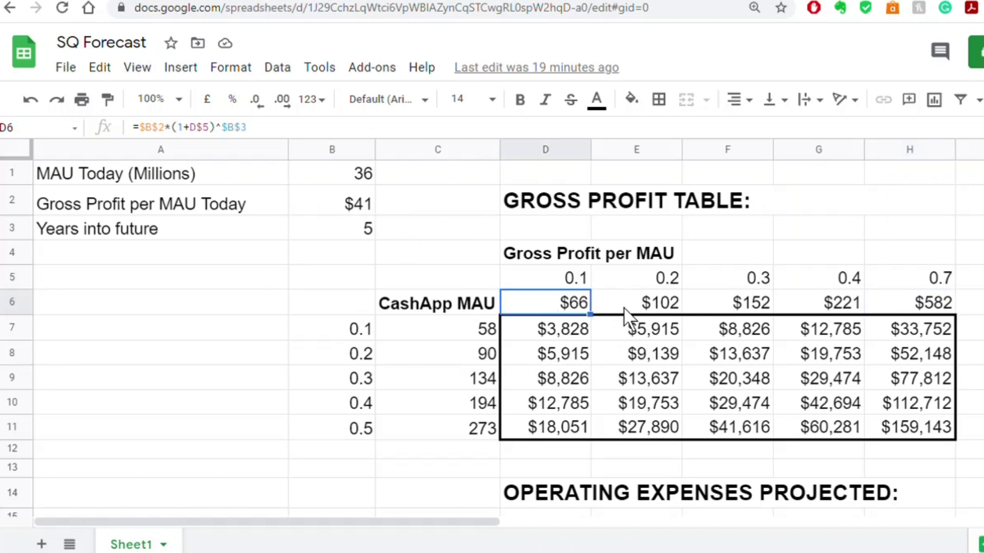
{"action": "left_click", "coordinate": [820, 304]}
{"action": "left_click", "coordinate": [758, 302], "text": "shift"}
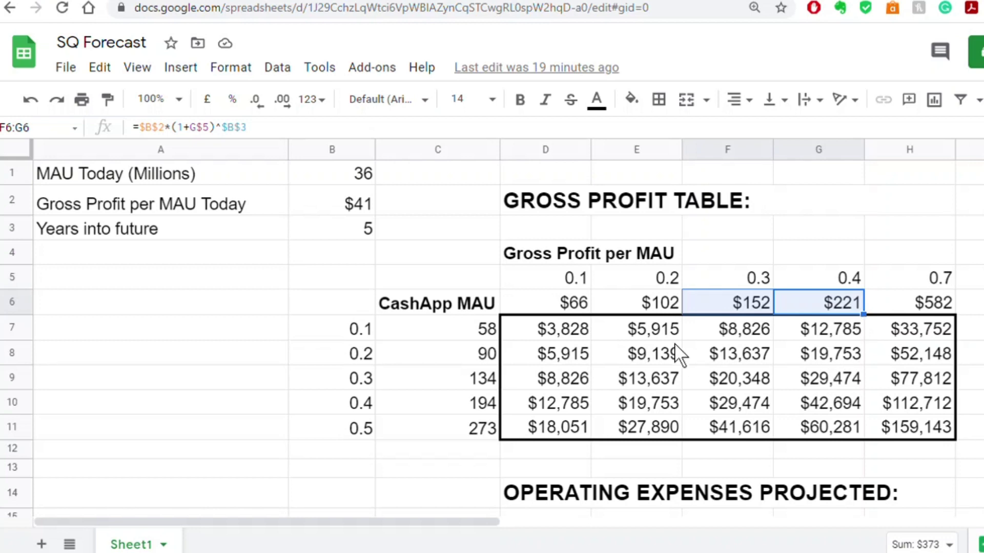
{"action": "left_click", "coordinate": [849, 308]}
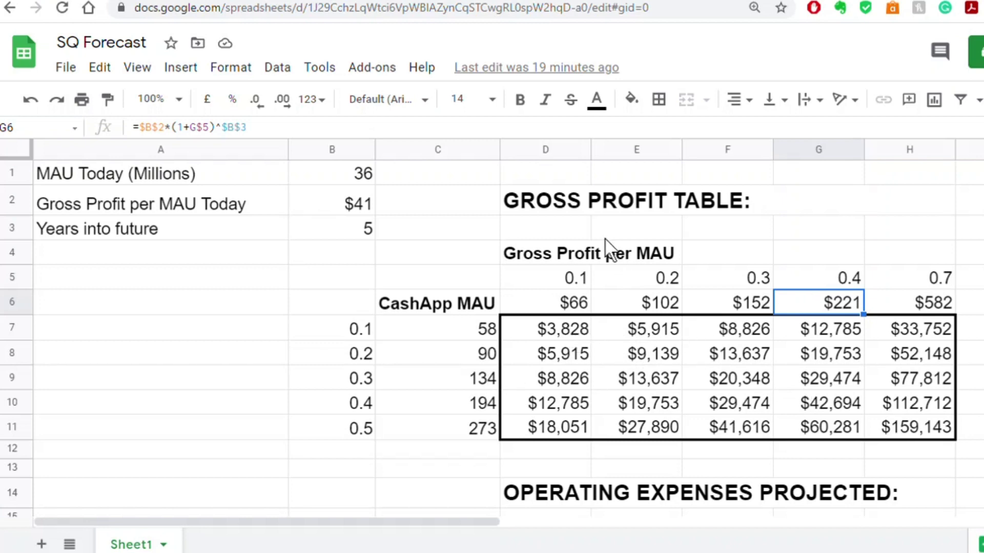
Review the gross profit table from D7 to H11, comparing the scenarios with 0.3 and 0.4 growth rates
{"action": "left_click", "coordinate": [568, 330]}
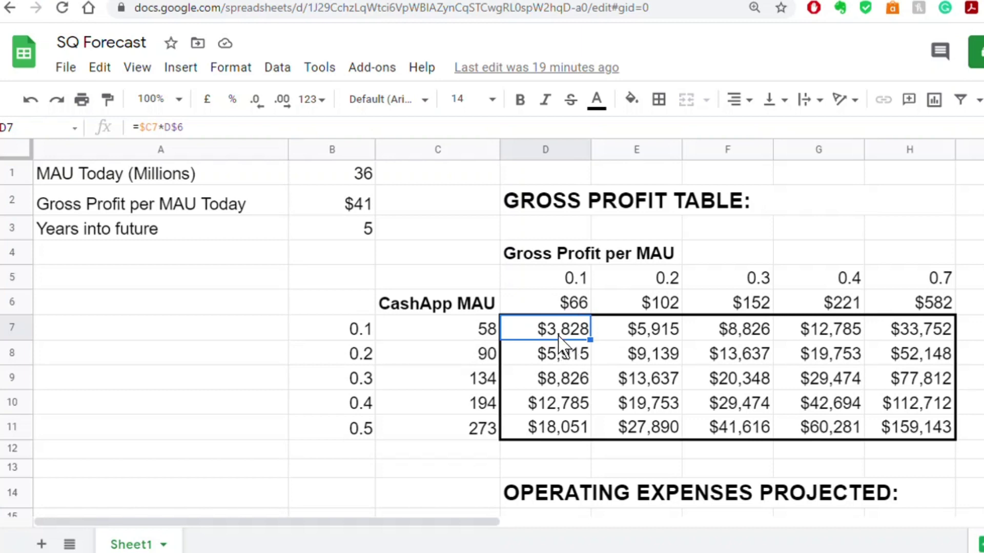
{"action": "left_click", "coordinate": [929, 438]}
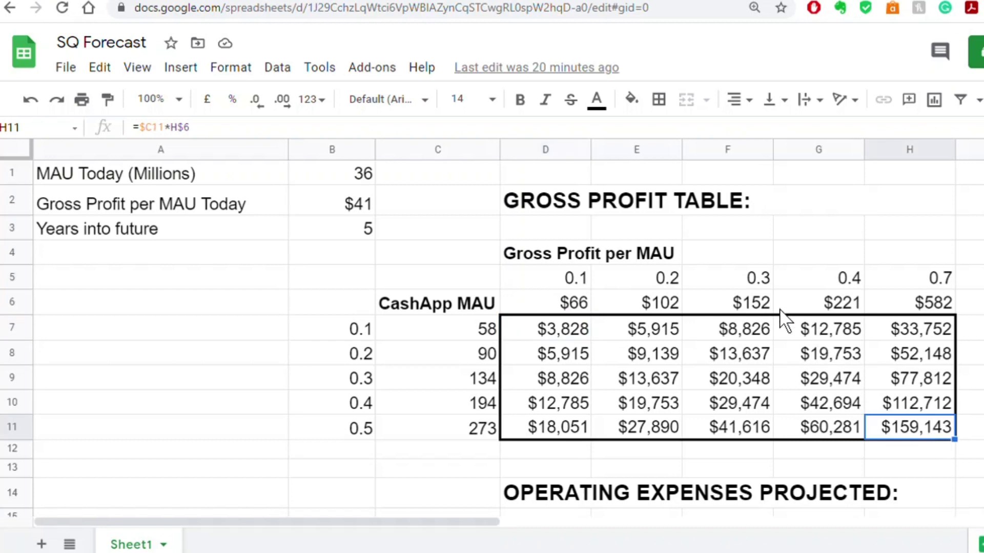
{"action": "left_click_drag", "start_coordinate": [820, 304], "coordinate": [913, 303]}
{"action": "left_click_drag", "start_coordinate": [850, 354], "coordinate": [831, 377]}
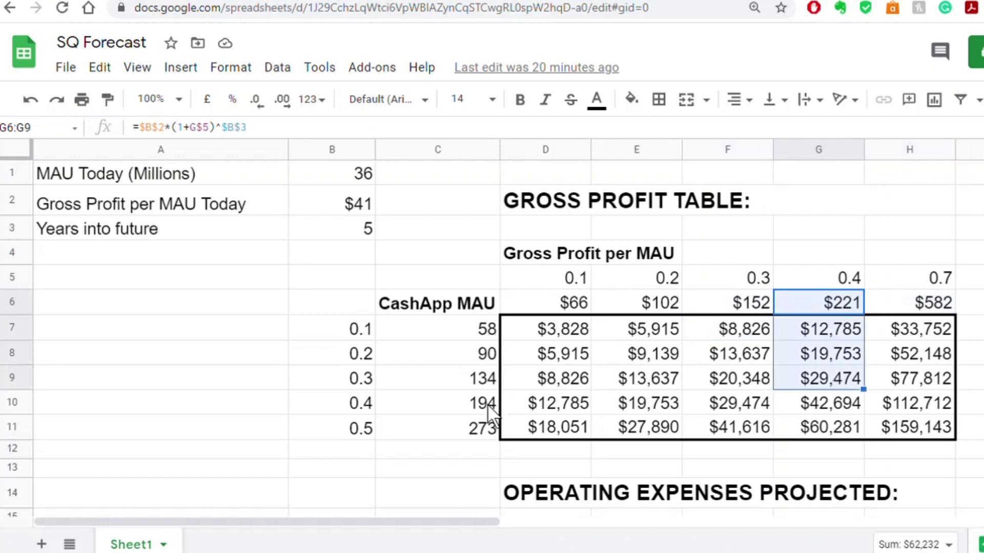
{"action": "left_click", "coordinate": [841, 386]}
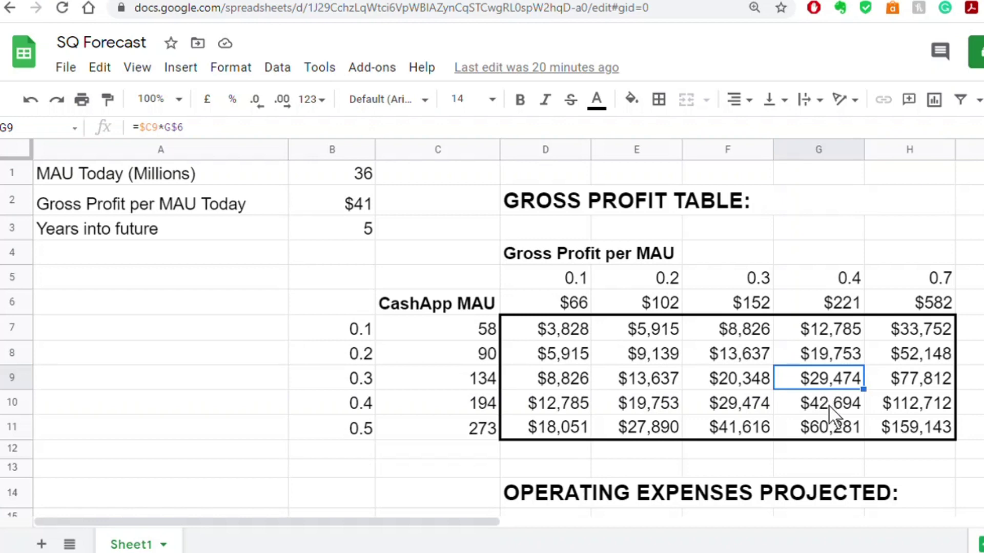
{"action": "left_click", "coordinate": [731, 408]}
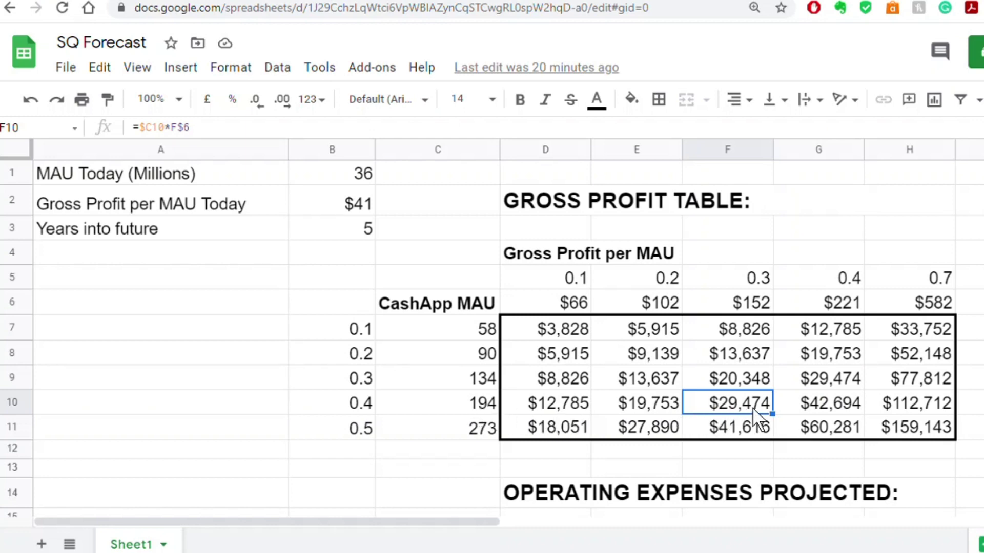
{"action": "left_click", "coordinate": [836, 409]}
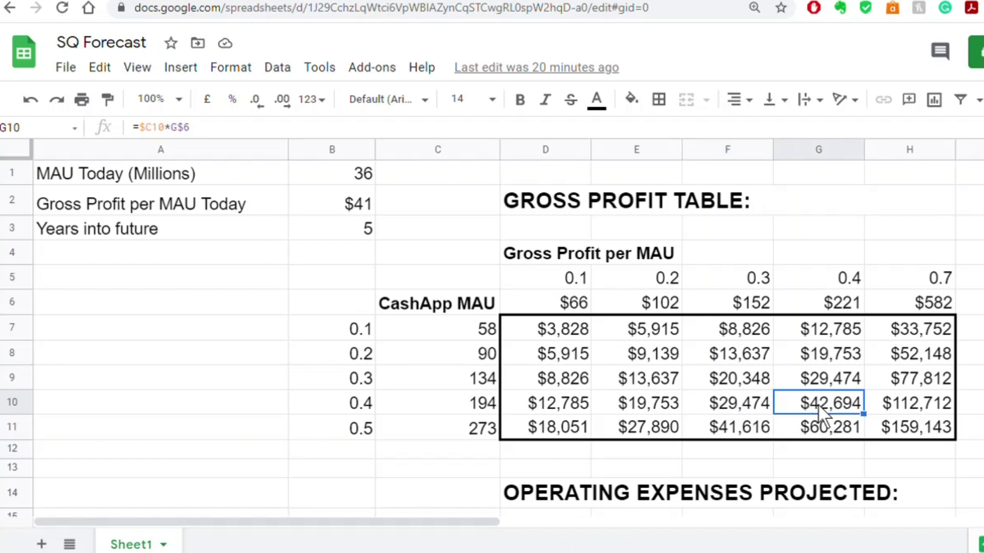
Examine the operating expense inputs in B16:B19: today's expenses, expenses five years ago, CAGR, and half of today's expenses
{"action": "scroll", "coordinate": [768, 380], "scroll_direction": "down", "scroll_amount": 5}
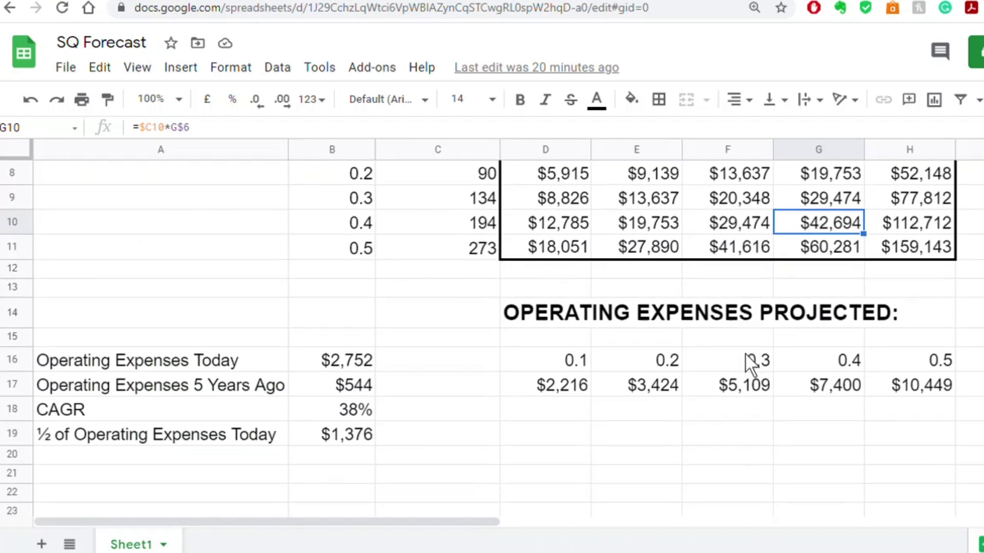
{"action": "scroll", "coordinate": [749, 364], "scroll_direction": "down", "scroll_amount": 1}
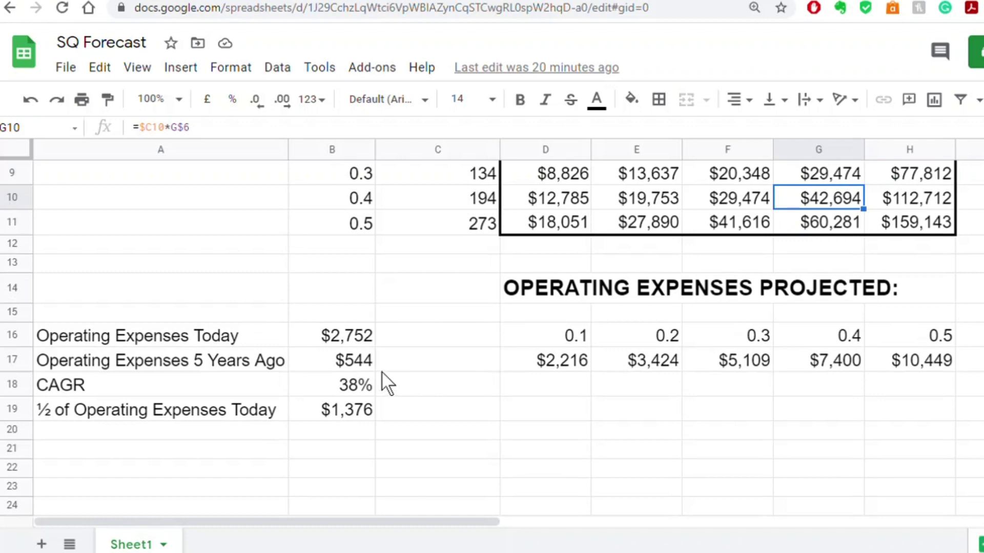
{"action": "left_click", "coordinate": [353, 345]}
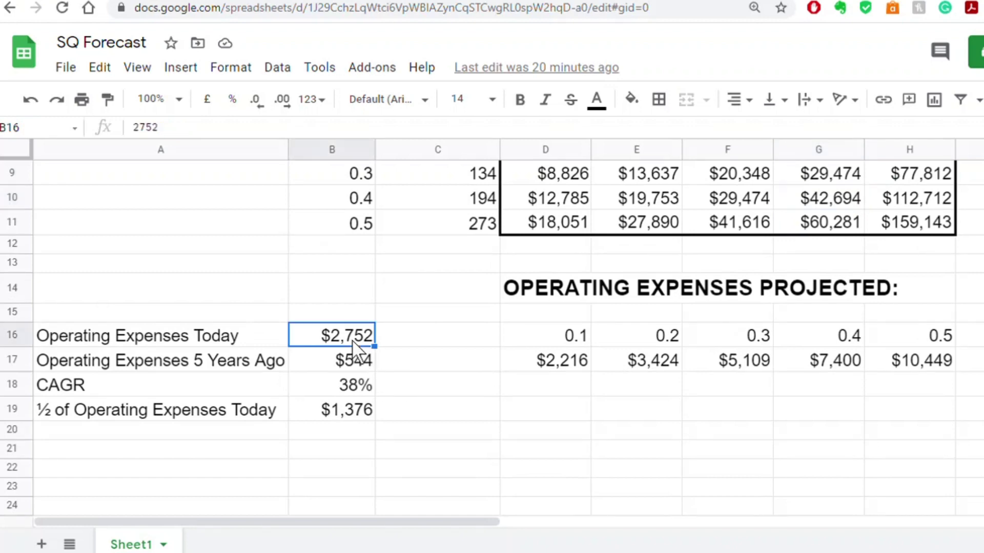
{"action": "left_click", "coordinate": [358, 368]}
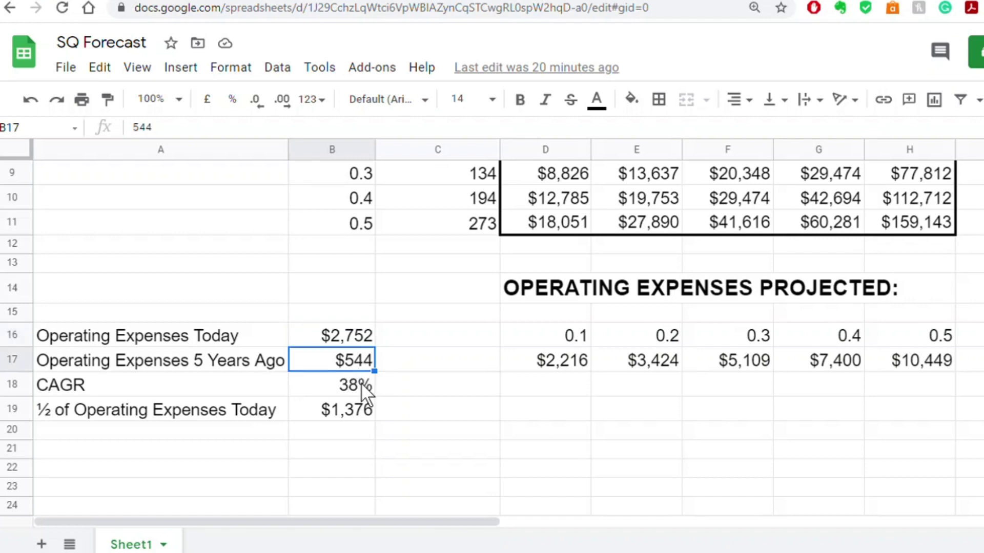
{"action": "left_click", "coordinate": [361, 383]}
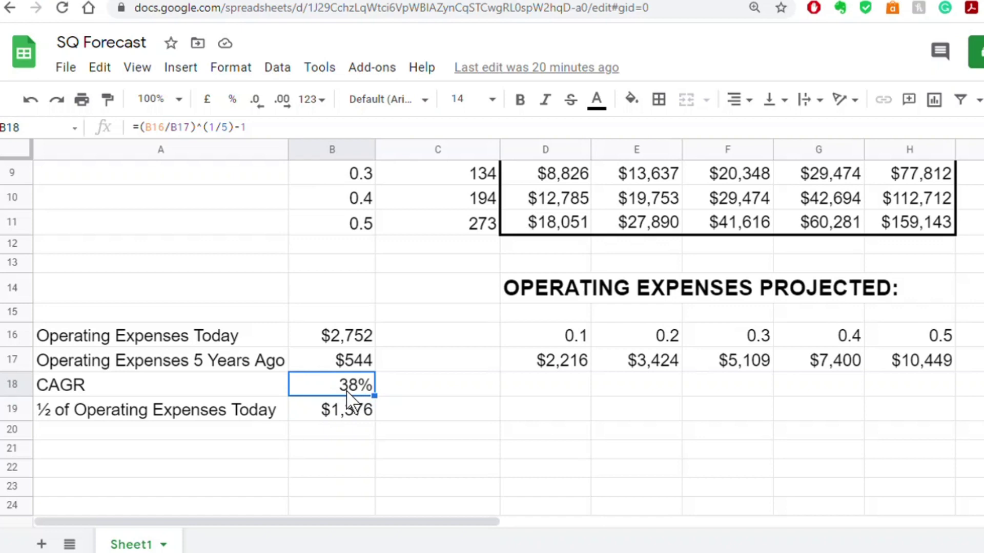
{"action": "left_click", "coordinate": [349, 416]}
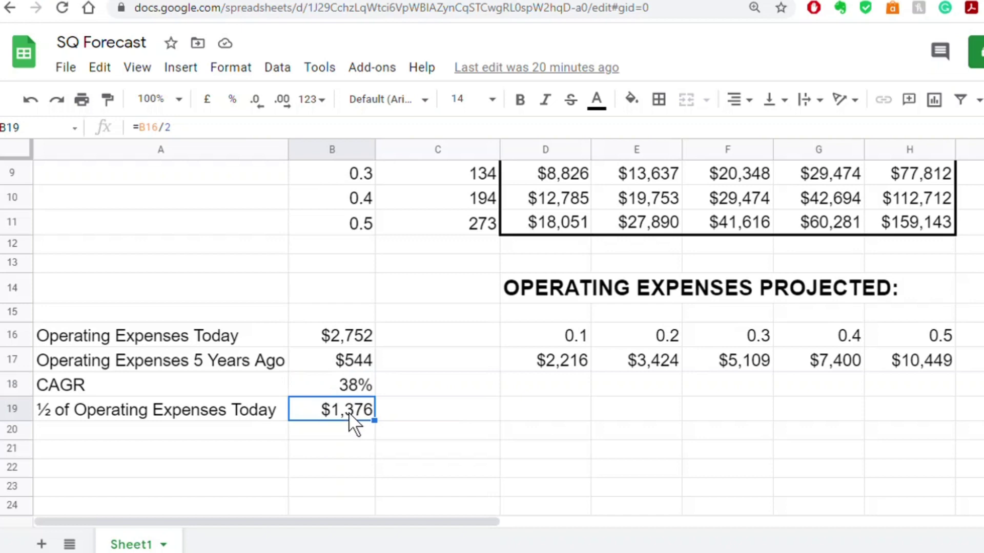
Compare today's operating expenses and half that amount in B16 and B19 with the projected expenses at 0.4 growth in G17
{"action": "left_click", "coordinate": [333, 341]}
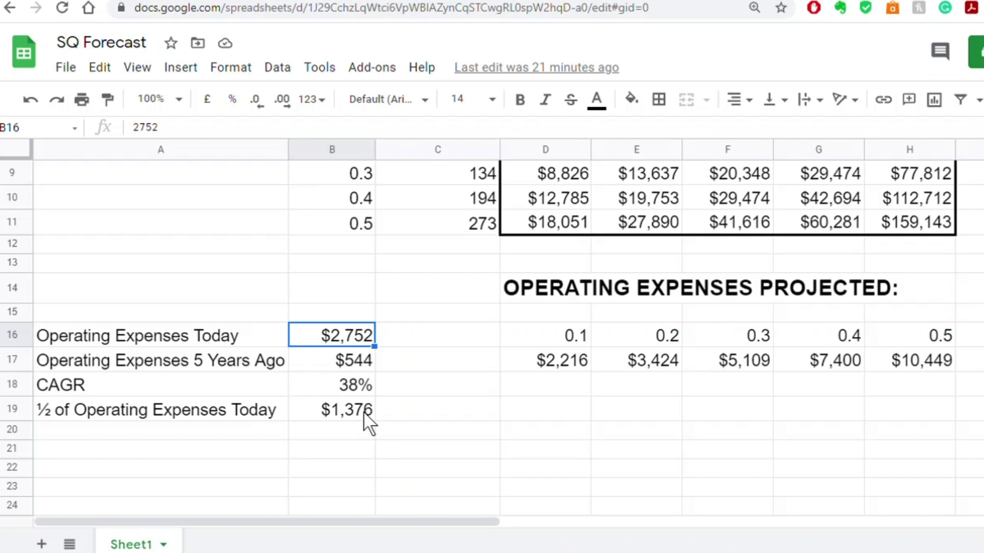
{"action": "left_click", "coordinate": [345, 416]}
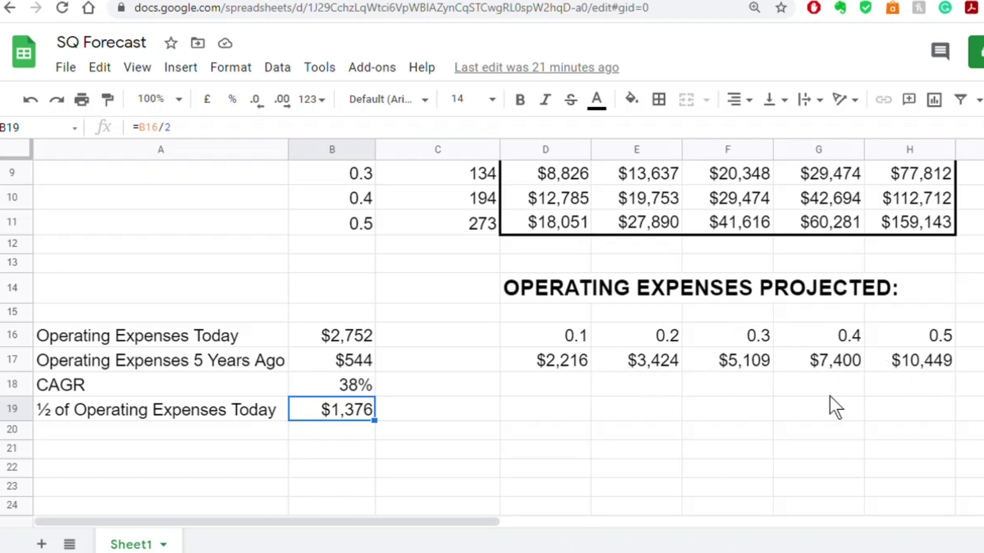
{"action": "left_click", "coordinate": [791, 365]}
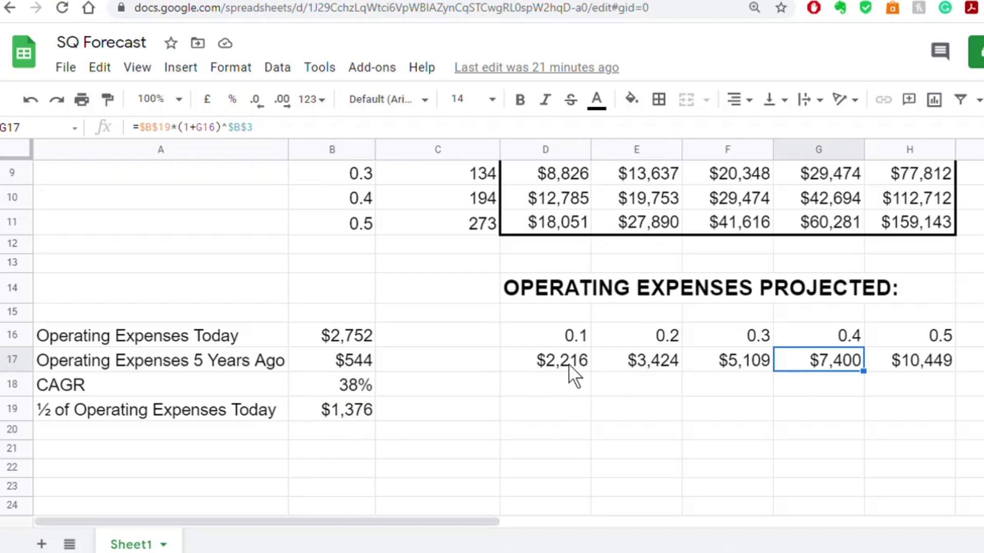
Relate the gross profit table and the projected operating expenses to the operating profit table in D30:H34
{"action": "scroll", "coordinate": [502, 363], "scroll_direction": "down", "scroll_amount": 3}
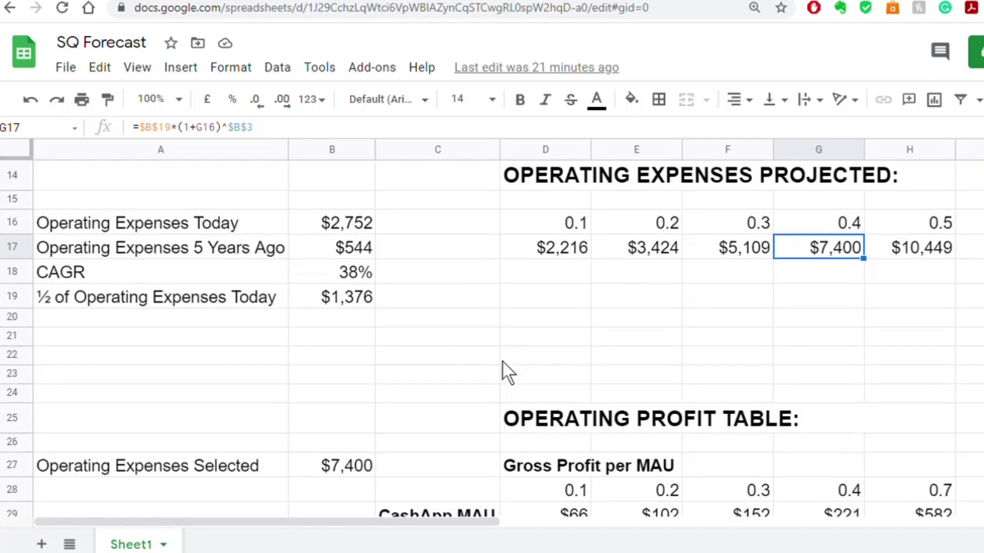
{"action": "scroll", "coordinate": [386, 379], "scroll_direction": "down", "scroll_amount": 1}
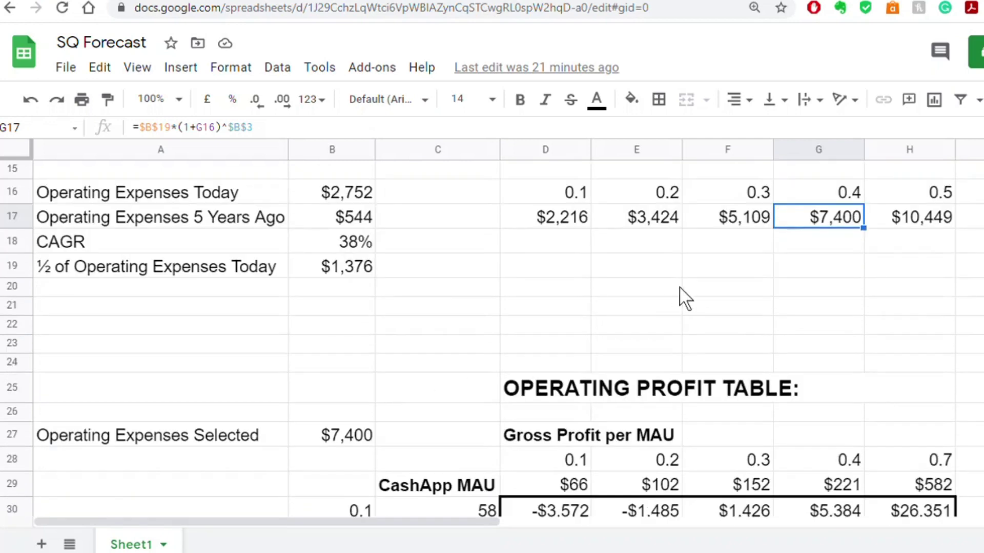
{"action": "scroll", "coordinate": [413, 455], "scroll_direction": "down", "scroll_amount": 4}
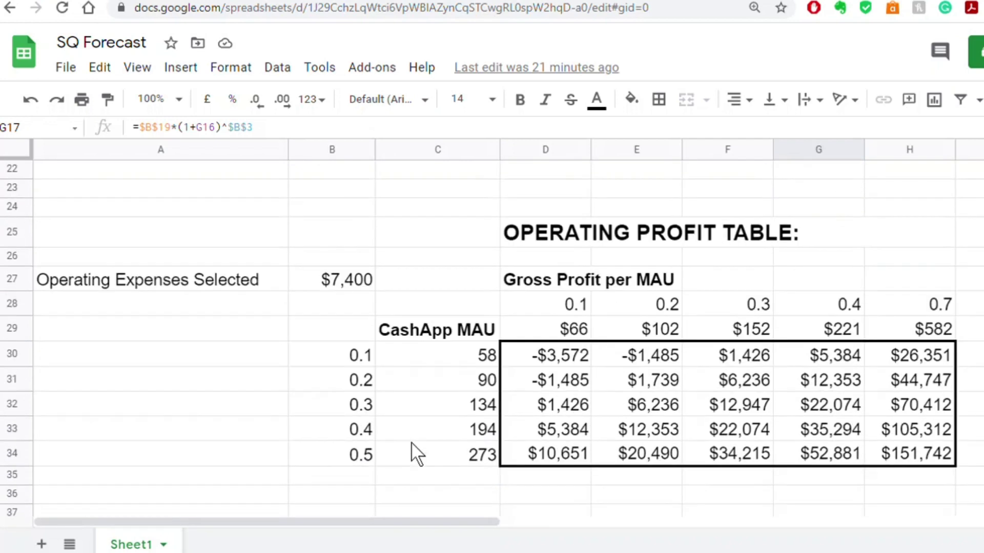
{"action": "scroll", "coordinate": [415, 454], "scroll_direction": "up", "scroll_amount": 3}
{"action": "scroll", "coordinate": [415, 454], "scroll_direction": "up", "scroll_amount": 7}
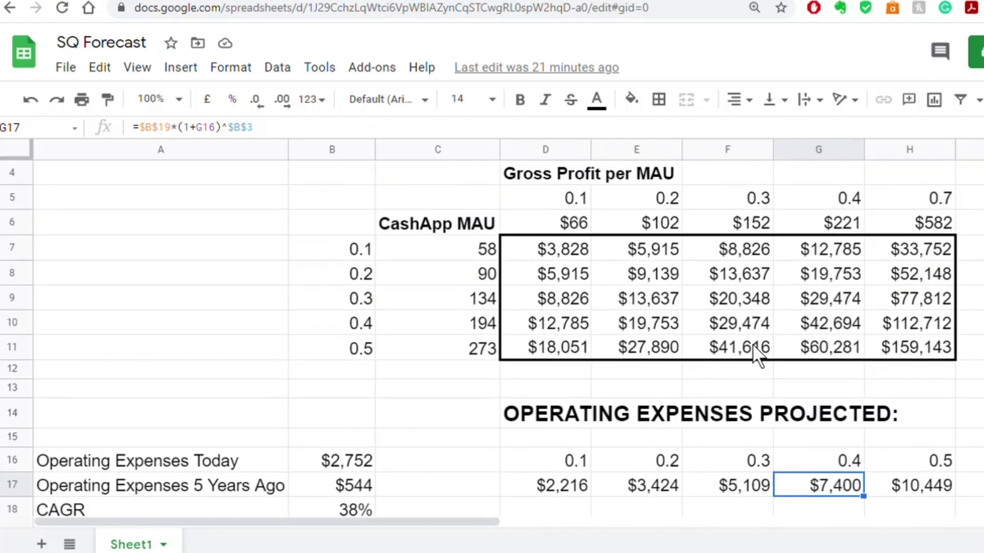
{"action": "scroll", "coordinate": [569, 302], "scroll_direction": "up", "scroll_amount": 1}
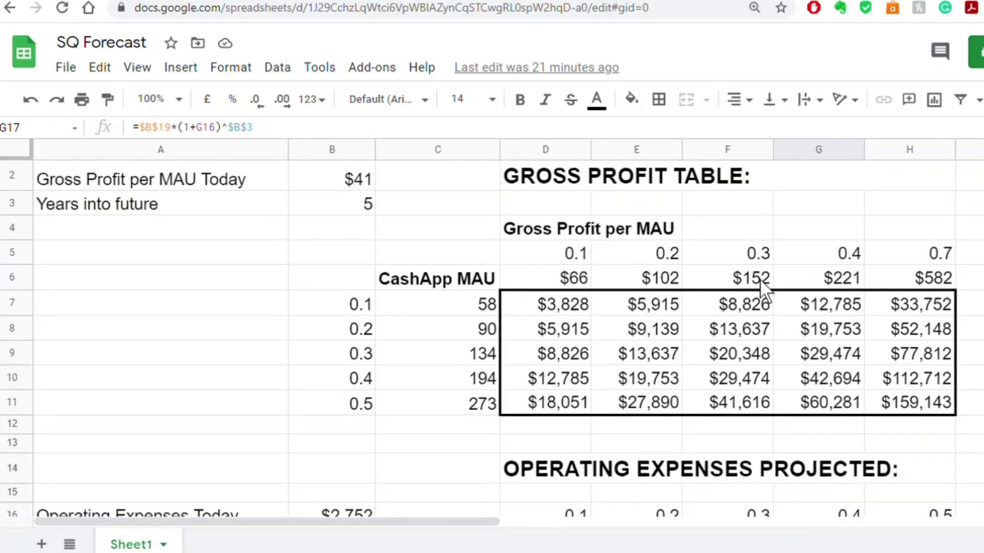
{"action": "scroll", "coordinate": [589, 385], "scroll_direction": "down", "scroll_amount": 3}
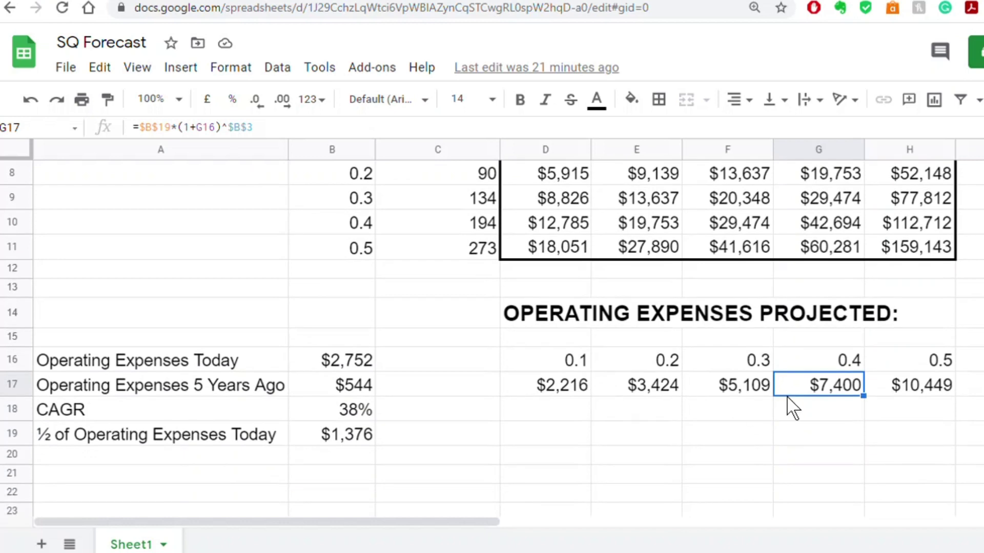
{"action": "scroll", "coordinate": [797, 405], "scroll_direction": "down", "scroll_amount": 1}
{"action": "scroll", "coordinate": [797, 397], "scroll_direction": "down", "scroll_amount": 5}
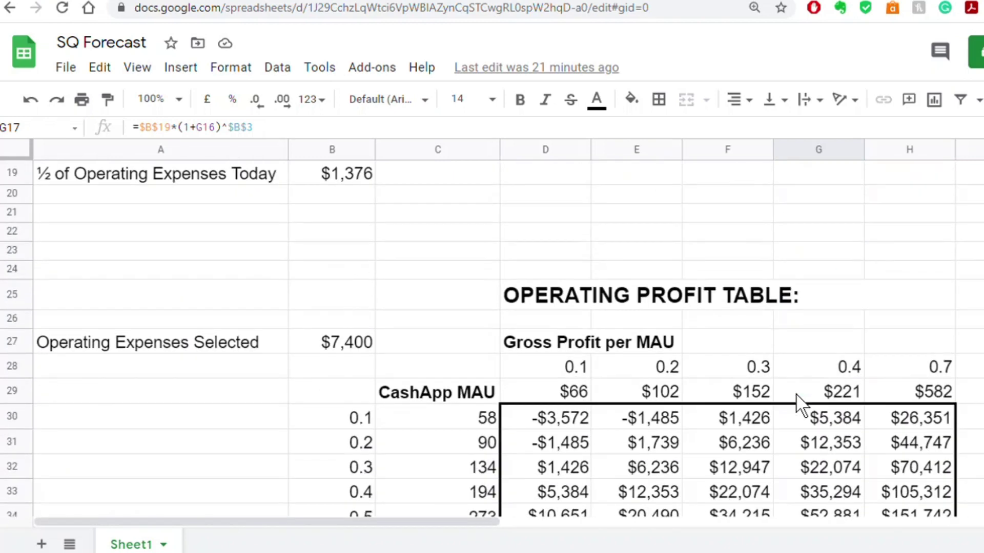
{"action": "scroll", "coordinate": [800, 403], "scroll_direction": "down", "scroll_amount": 2}
{"action": "scroll", "coordinate": [797, 404], "scroll_direction": "up", "scroll_amount": 2}
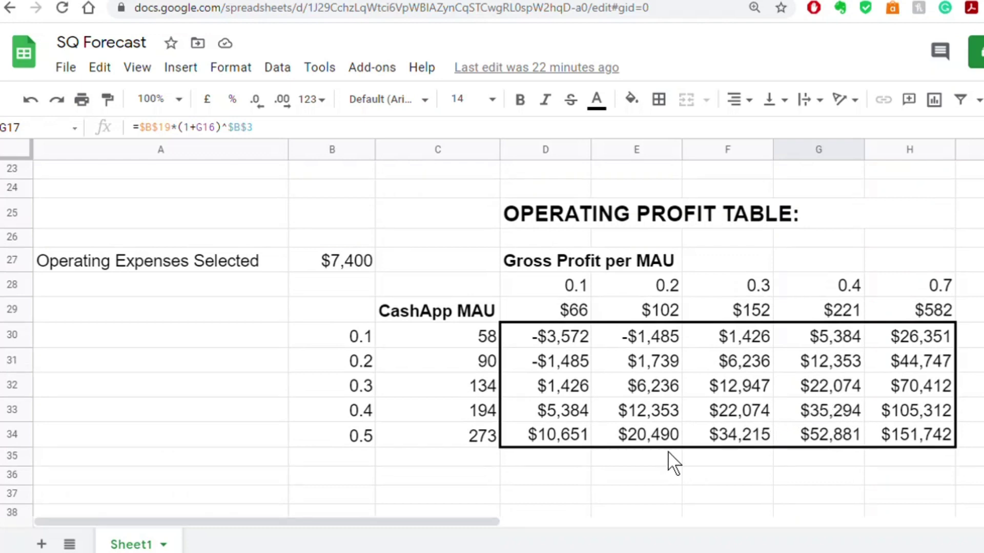
Compare the operating profit scenarios in F32:G33 for the 0.3 and 0.4 growth rates
{"action": "left_click", "coordinate": [771, 413]}
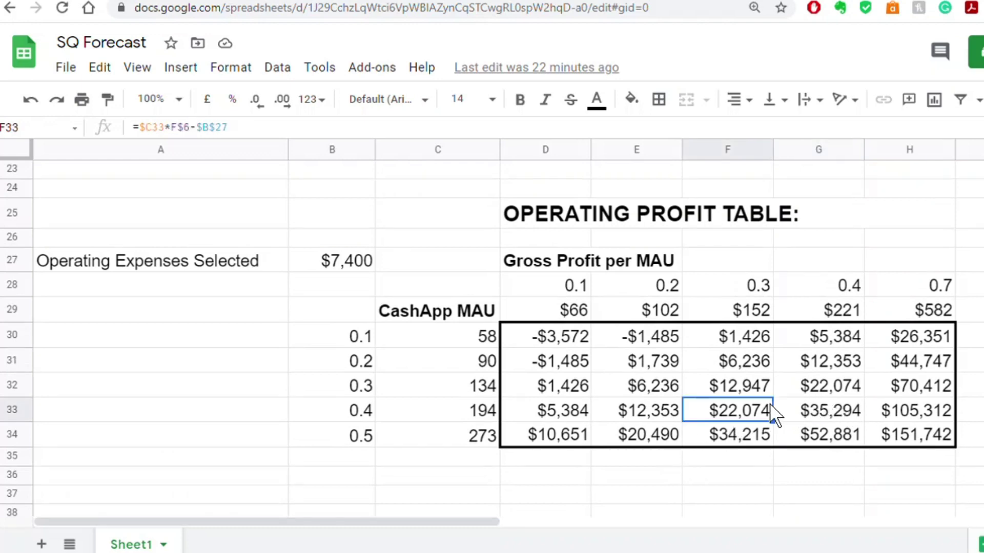
{"action": "key", "text": "Up"}
{"action": "key", "text": "Right"}
{"action": "key", "text": "Left"}
{"action": "key", "text": "Down"}
{"action": "key", "text": "Right"}
{"action": "key", "text": "Up"}
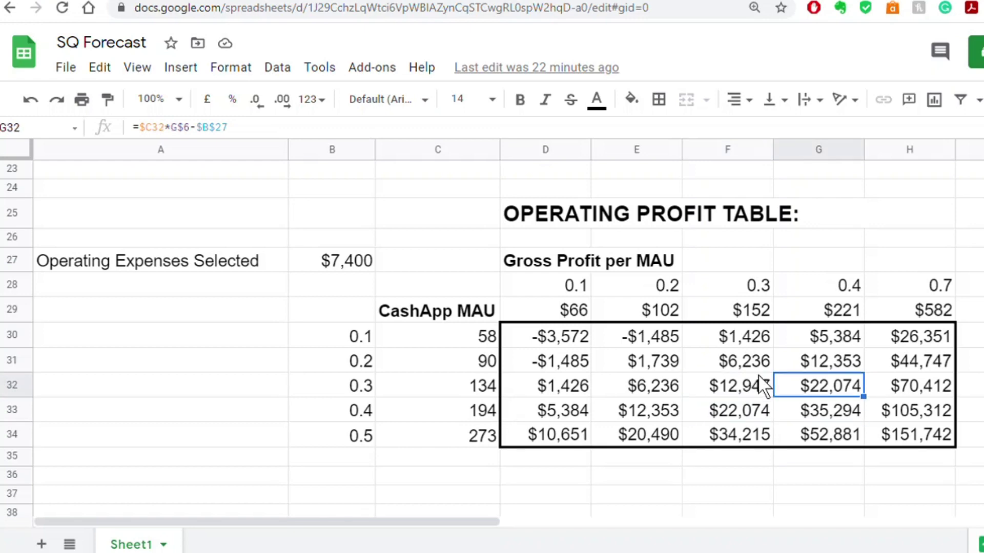
{"action": "left_click", "coordinate": [753, 389]}
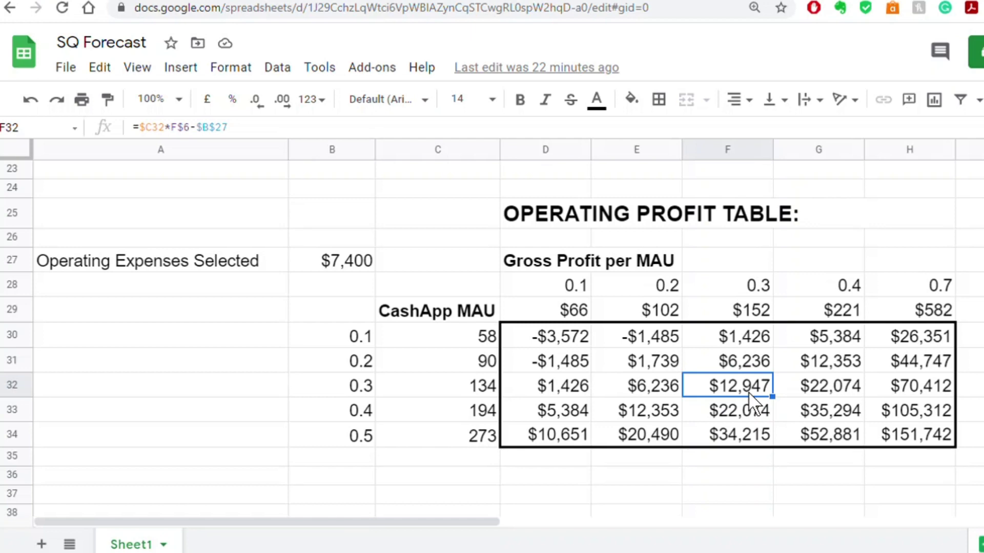
Examine the PE on Op Profit input in B43 that drives the market cap table
{"action": "scroll", "coordinate": [748, 392], "scroll_direction": "down", "scroll_amount": 1}
{"action": "scroll", "coordinate": [753, 404], "scroll_direction": "down", "scroll_amount": 1}
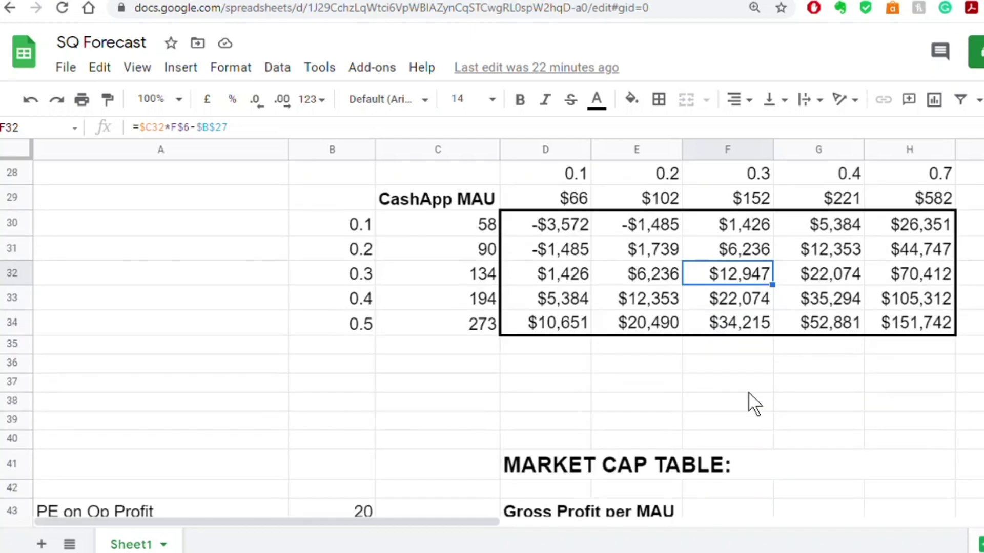
{"action": "scroll", "coordinate": [749, 399], "scroll_direction": "down", "scroll_amount": 3}
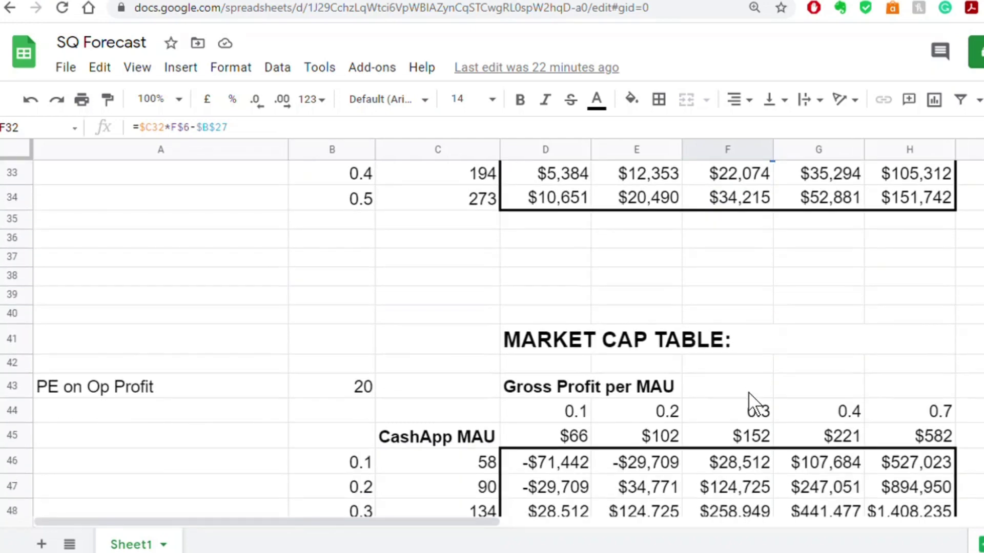
{"action": "scroll", "coordinate": [751, 401], "scroll_direction": "down", "scroll_amount": 2}
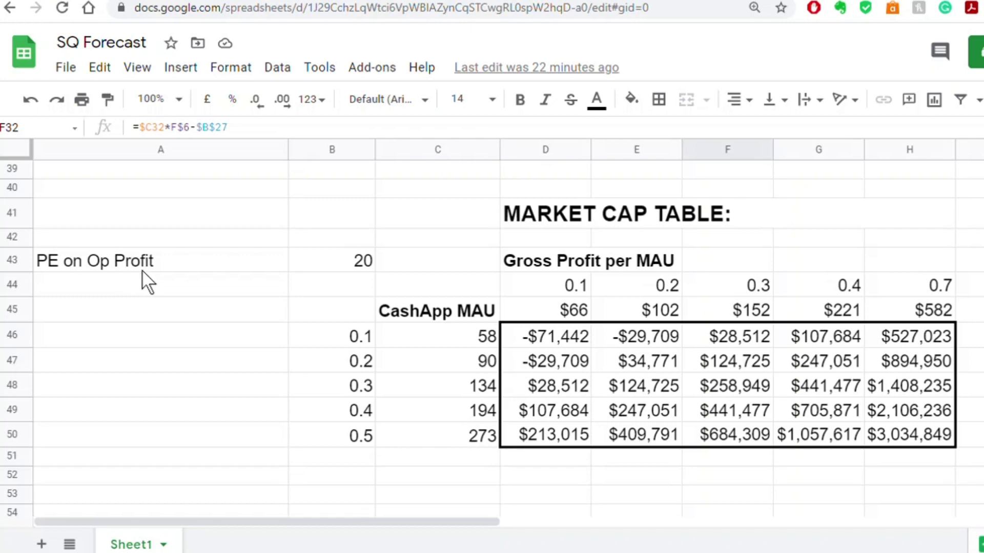
{"action": "left_click", "coordinate": [342, 266]}
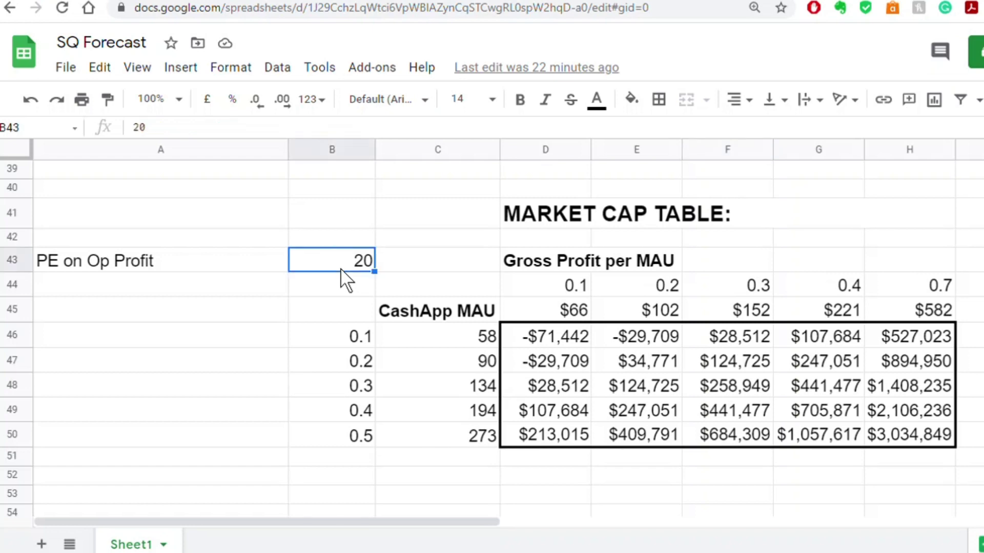
Compare the projected market caps in F48:G49 for 0.3 and 0.4 growth, checking them against the operating profit table
{"action": "left_click", "coordinate": [768, 388]}
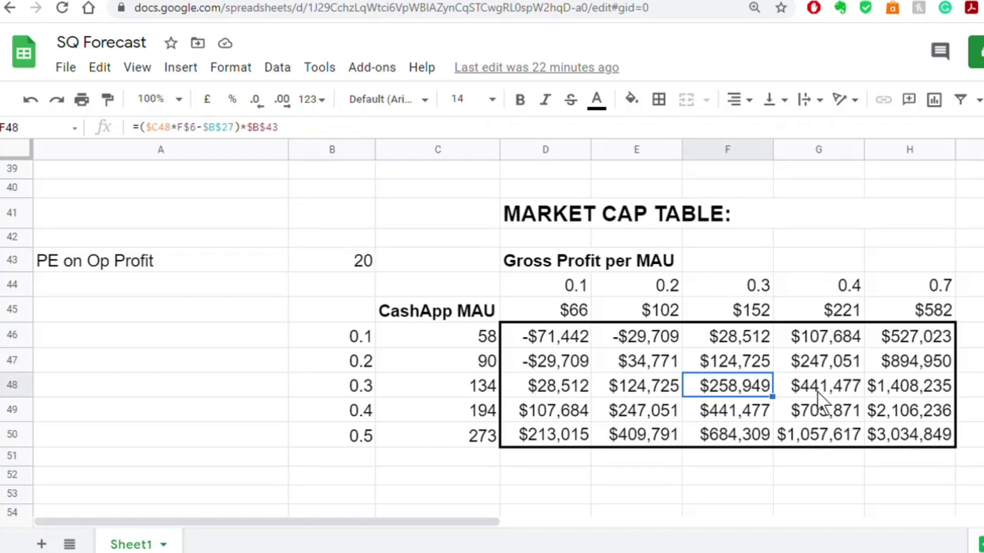
{"action": "left_click", "coordinate": [816, 391]}
{"action": "scroll", "coordinate": [817, 392], "scroll_direction": "up", "scroll_amount": 3}
{"action": "scroll", "coordinate": [817, 394], "scroll_direction": "down", "scroll_amount": 4}
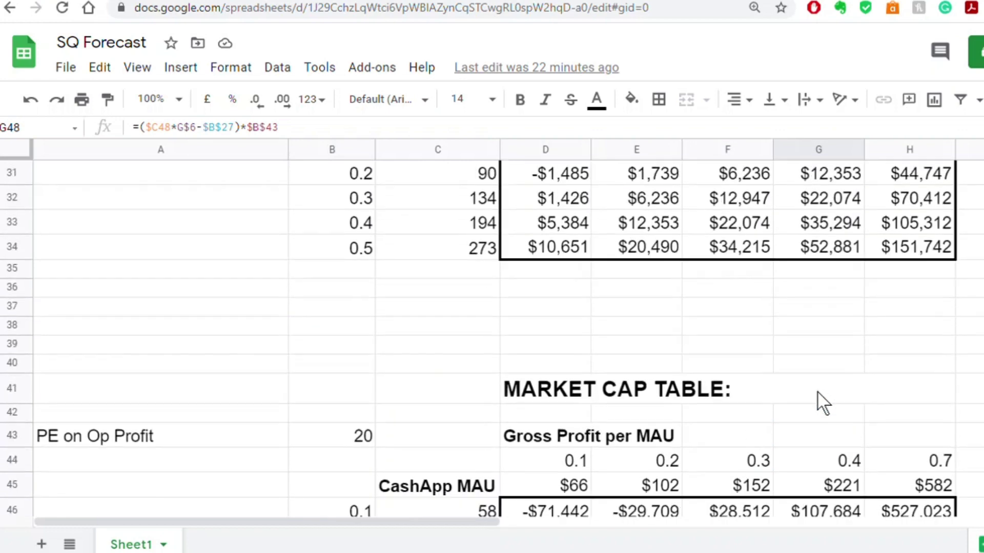
{"action": "scroll", "coordinate": [818, 394], "scroll_direction": "up", "scroll_amount": 3}
{"action": "scroll", "coordinate": [818, 394], "scroll_direction": "up", "scroll_amount": 1}
{"action": "scroll", "coordinate": [819, 200], "scroll_direction": "down", "scroll_amount": 3}
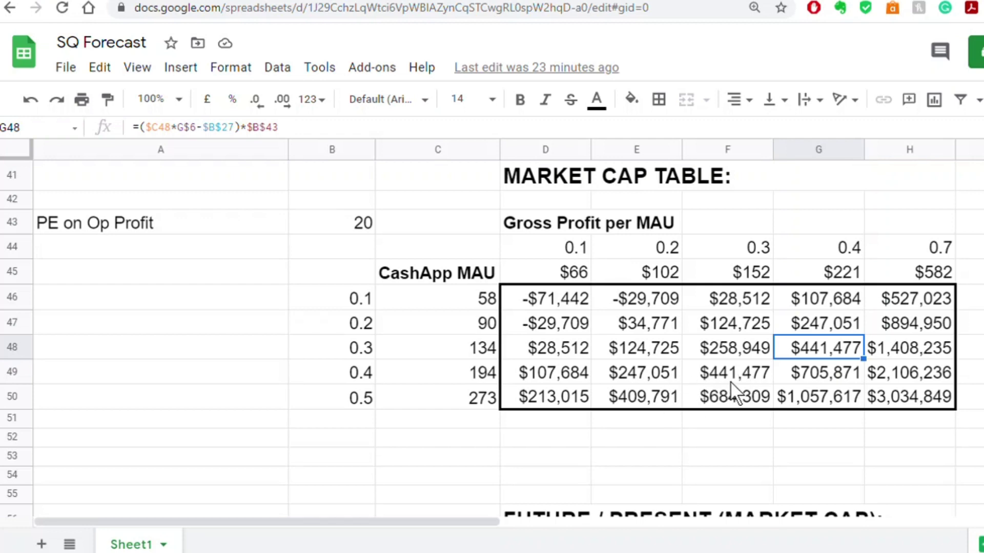
{"action": "left_click", "coordinate": [753, 356]}
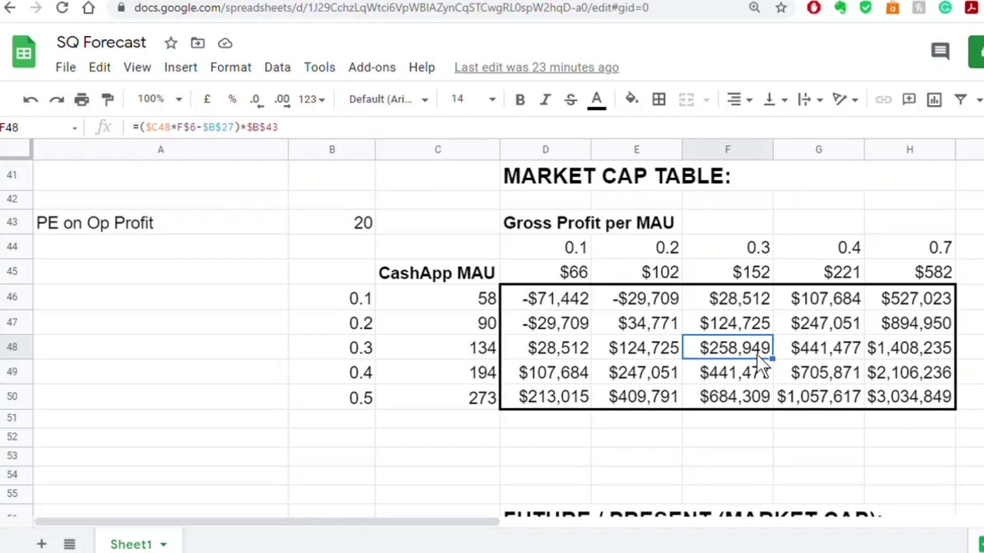
{"action": "left_click", "coordinate": [797, 382]}
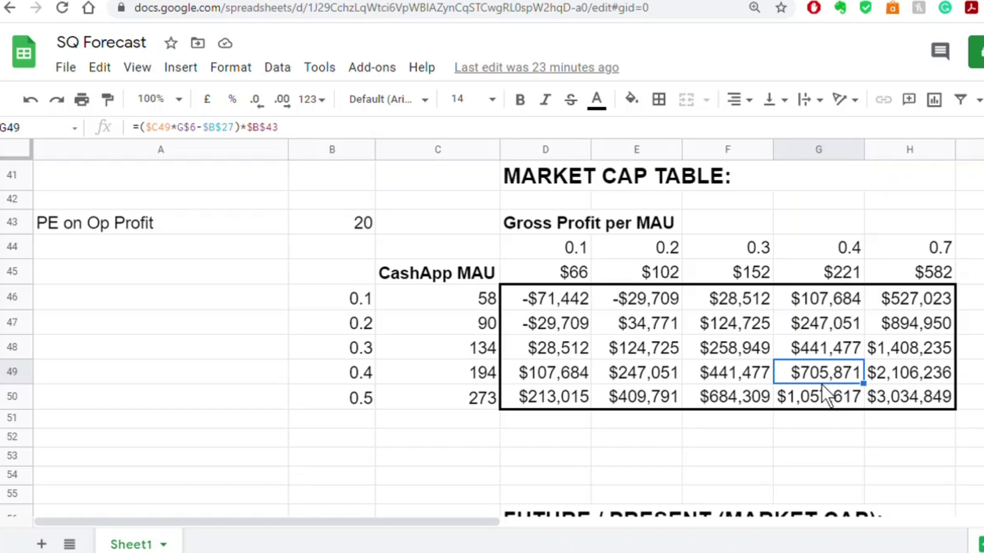
Review the Future / Present market cap ratios in F63:G64 for the 0.3 and 0.4 growth rates
{"action": "scroll", "coordinate": [824, 395], "scroll_direction": "down", "scroll_amount": 4}
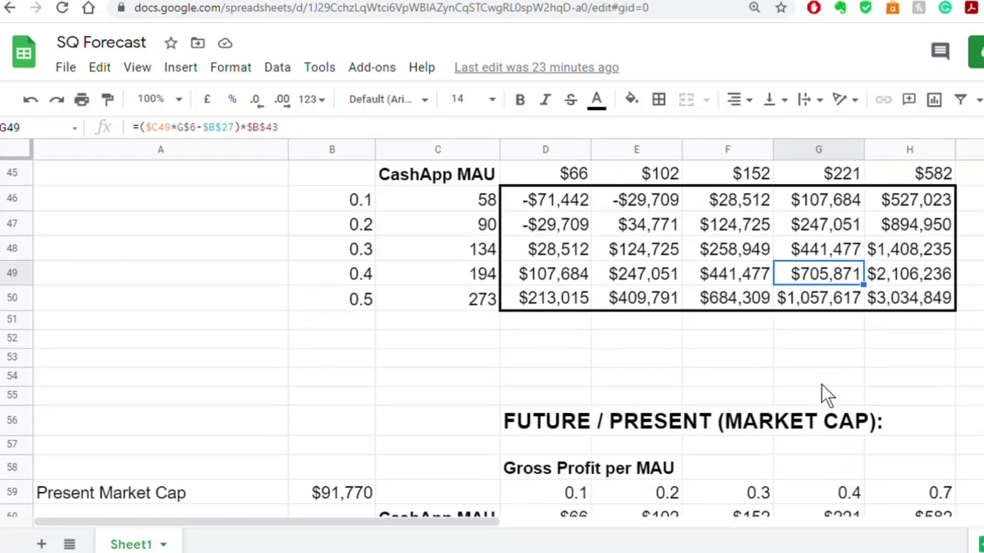
{"action": "scroll", "coordinate": [824, 394], "scroll_direction": "down", "scroll_amount": 2}
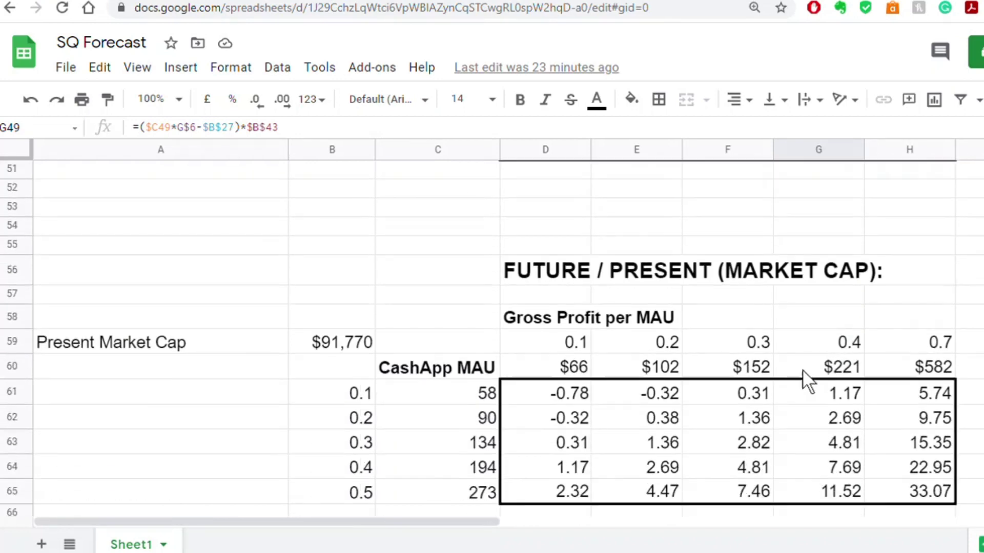
{"action": "scroll", "coordinate": [615, 280], "scroll_direction": "down", "scroll_amount": 1}
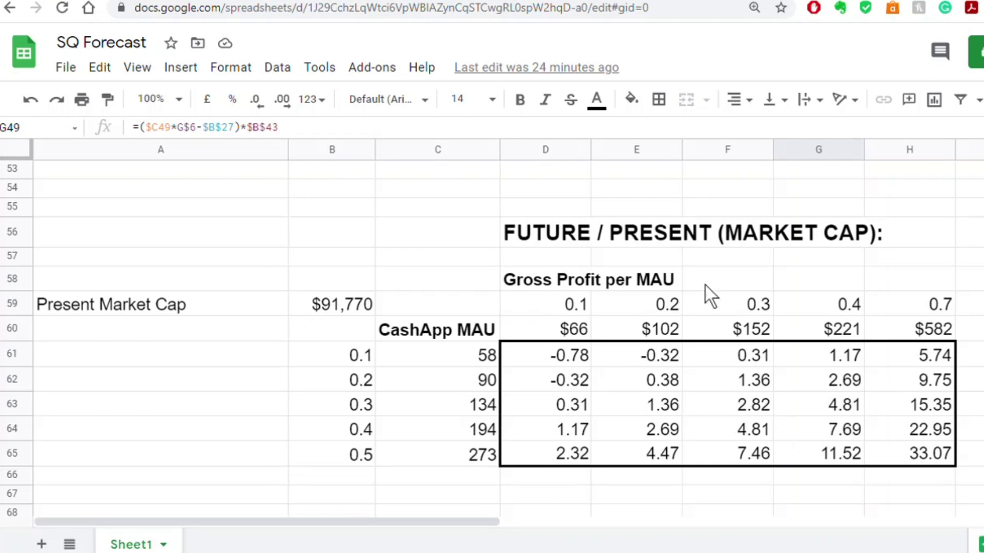
{"action": "left_click", "coordinate": [736, 413]}
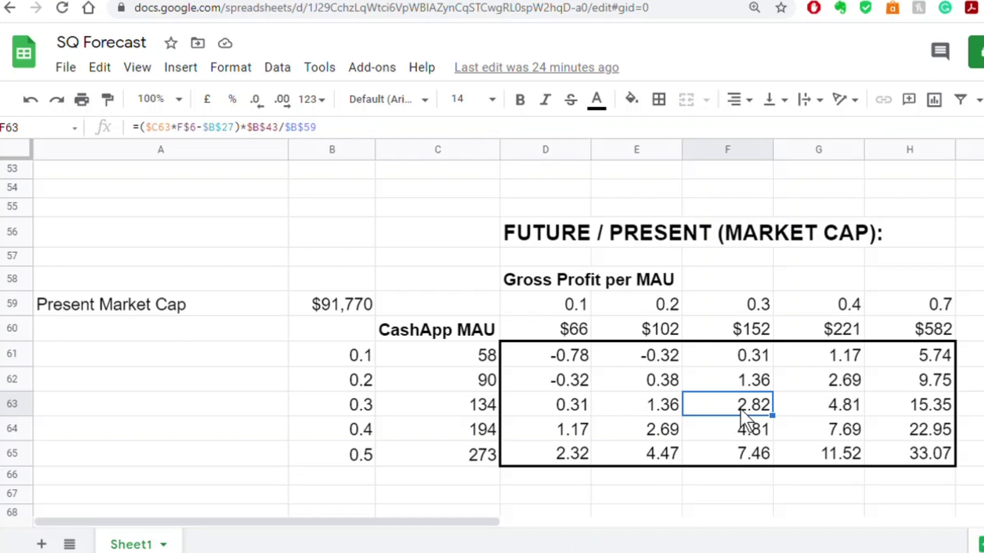
{"action": "left_click", "coordinate": [812, 407]}
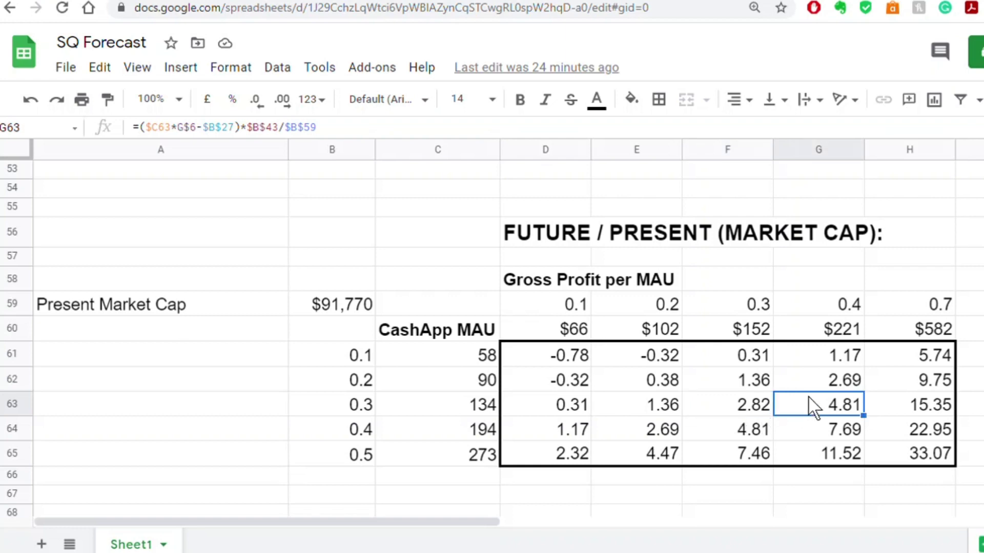
{"action": "left_click", "coordinate": [757, 432]}
{"action": "left_click", "coordinate": [809, 433]}
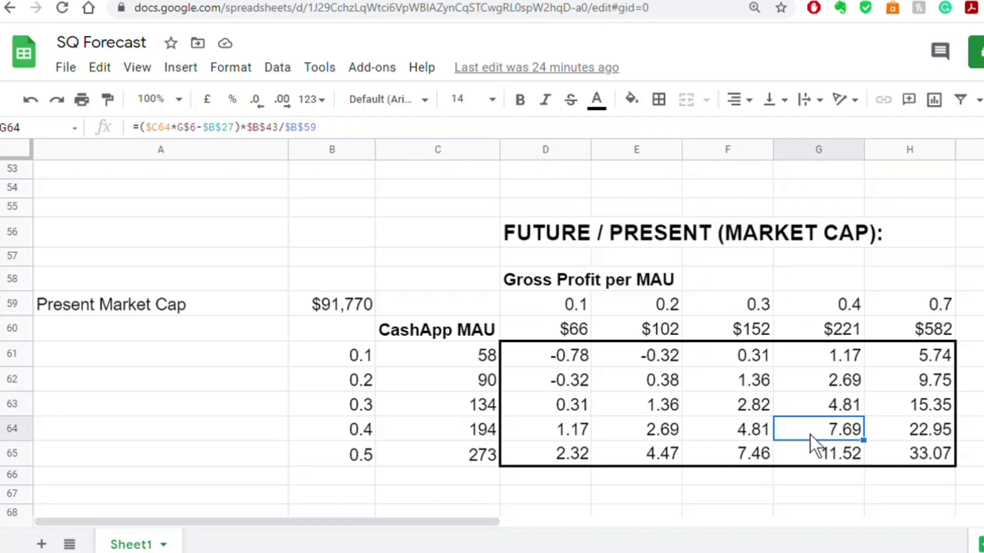
Compare the future-to-present ratio for 0.2 MAU growth in F62 with the higher-growth scenarios in F63:G64
{"action": "left_click", "coordinate": [749, 385]}
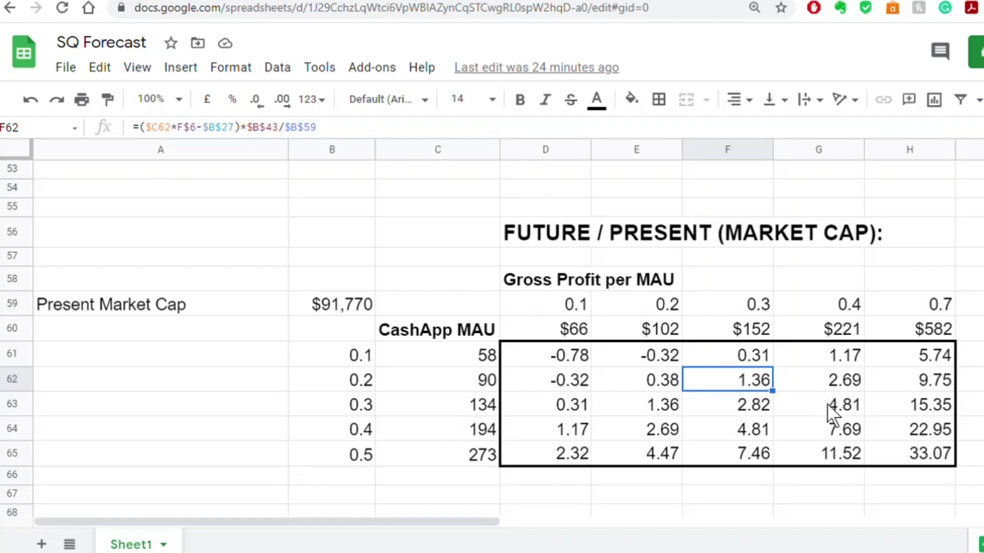
{"action": "left_click", "coordinate": [764, 408]}
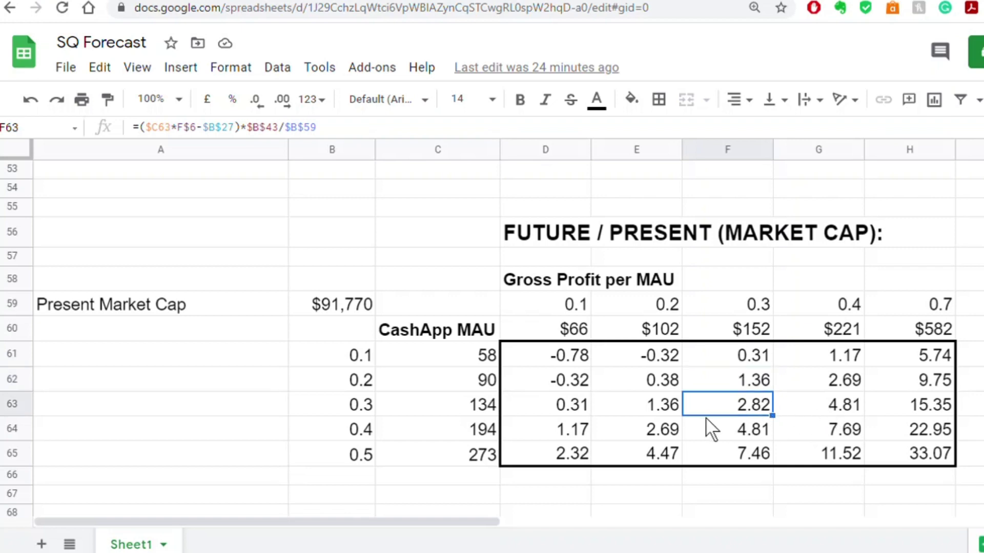
{"action": "left_click_drag", "start_coordinate": [832, 425], "coordinate": [807, 411]}
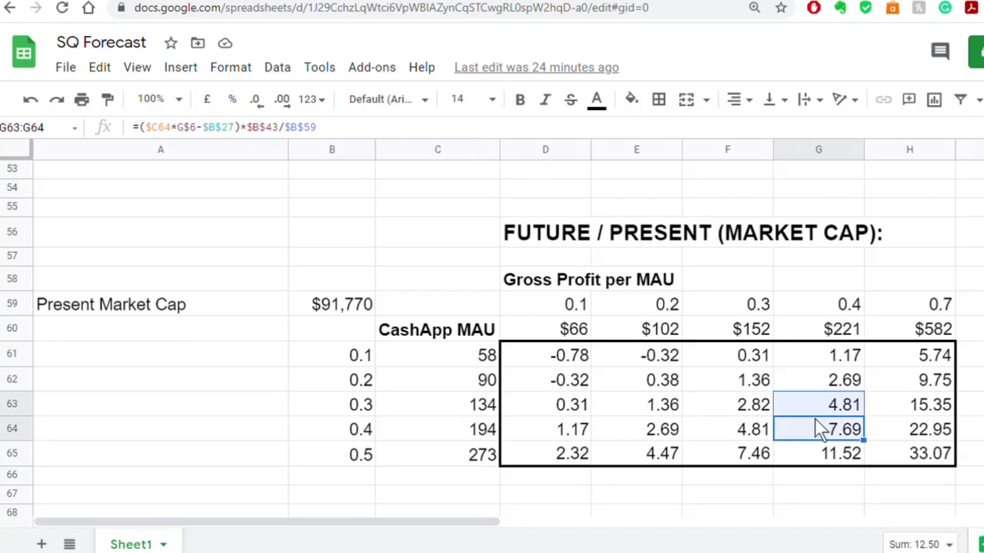
{"action": "left_click", "coordinate": [807, 411]}
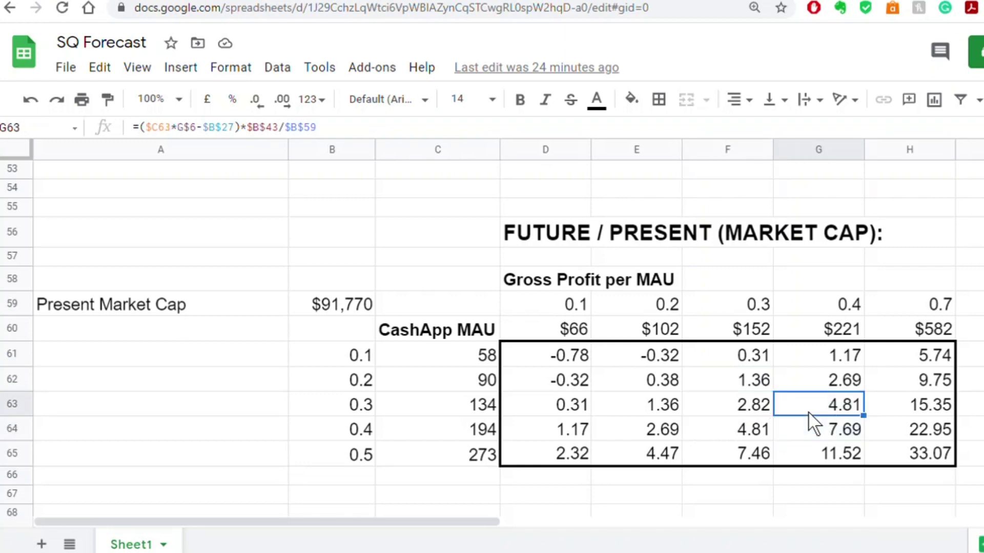
{"action": "key", "text": "Left"}
{"action": "key", "text": "Down"}
{"action": "key", "text": "Up"}
{"action": "key", "text": "Down"}
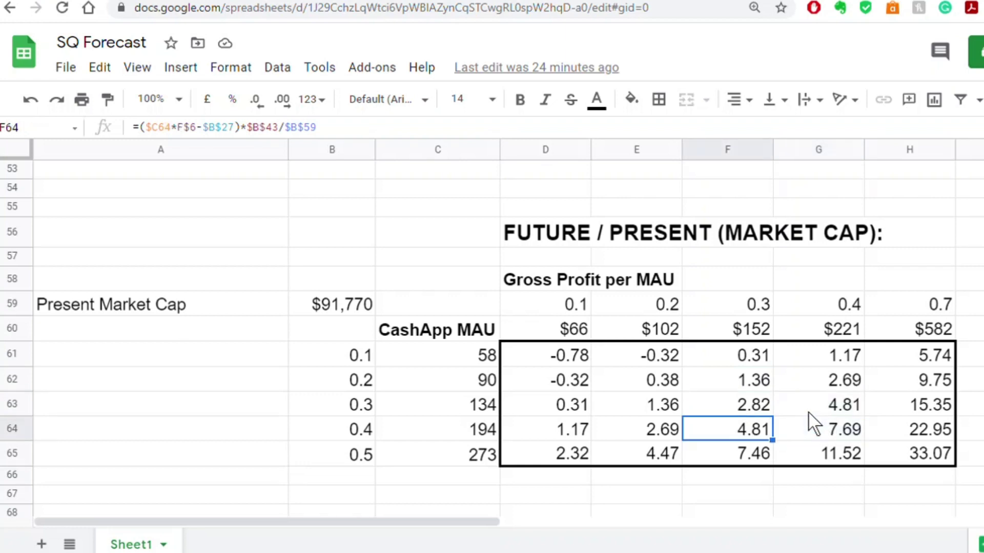
Compare the Future / Present market cap ratios with the matching growth scenarios in the CAGR table
{"action": "scroll", "coordinate": [808, 422], "scroll_direction": "down", "scroll_amount": 4}
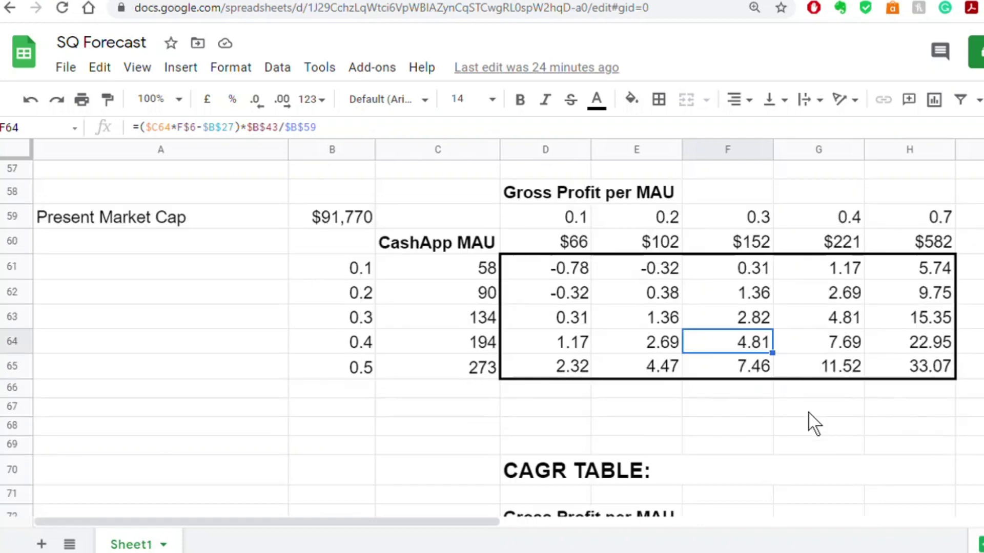
{"action": "scroll", "coordinate": [810, 422], "scroll_direction": "up", "scroll_amount": 3}
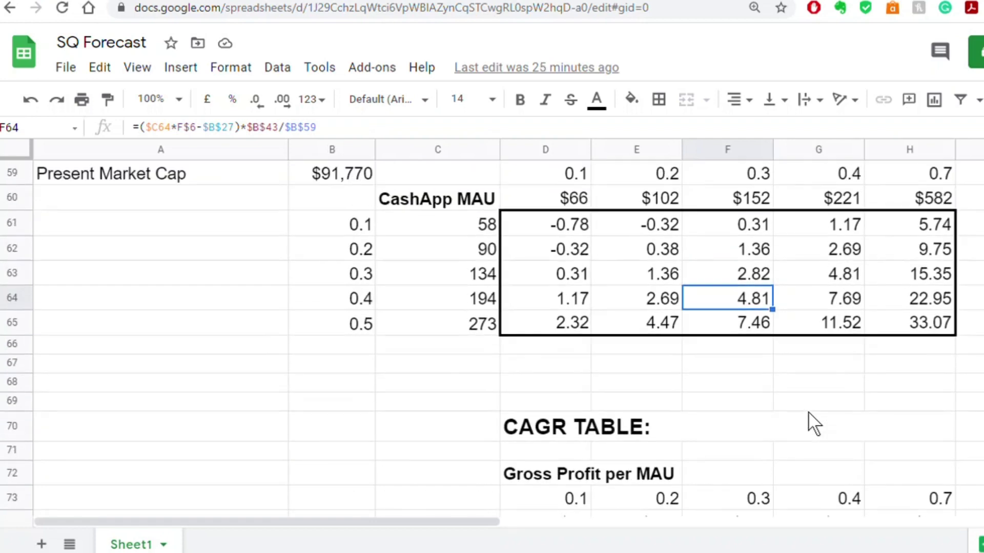
{"action": "scroll", "coordinate": [756, 405], "scroll_direction": "down", "scroll_amount": 1}
{"action": "scroll", "coordinate": [758, 407], "scroll_direction": "down", "scroll_amount": 5}
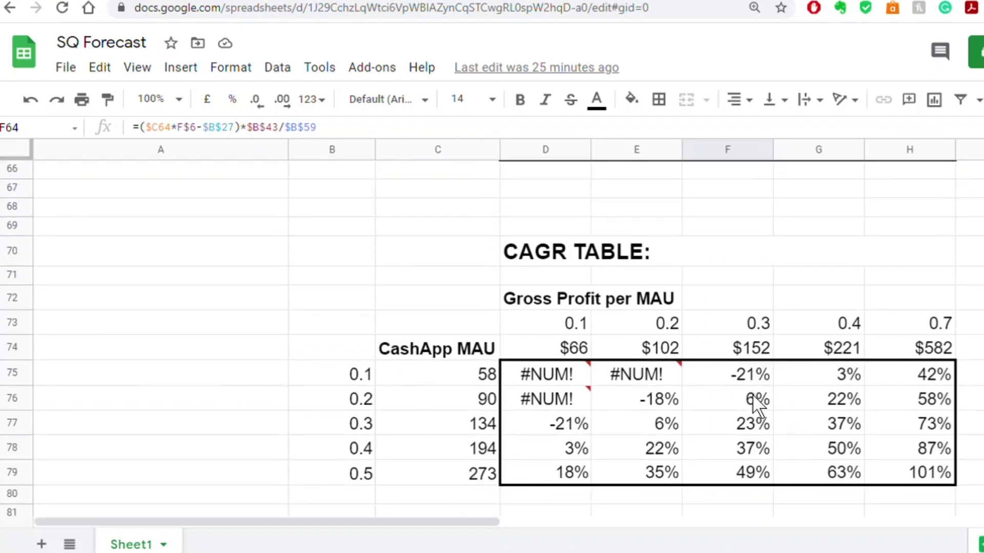
{"action": "scroll", "coordinate": [757, 405], "scroll_direction": "up", "scroll_amount": 5}
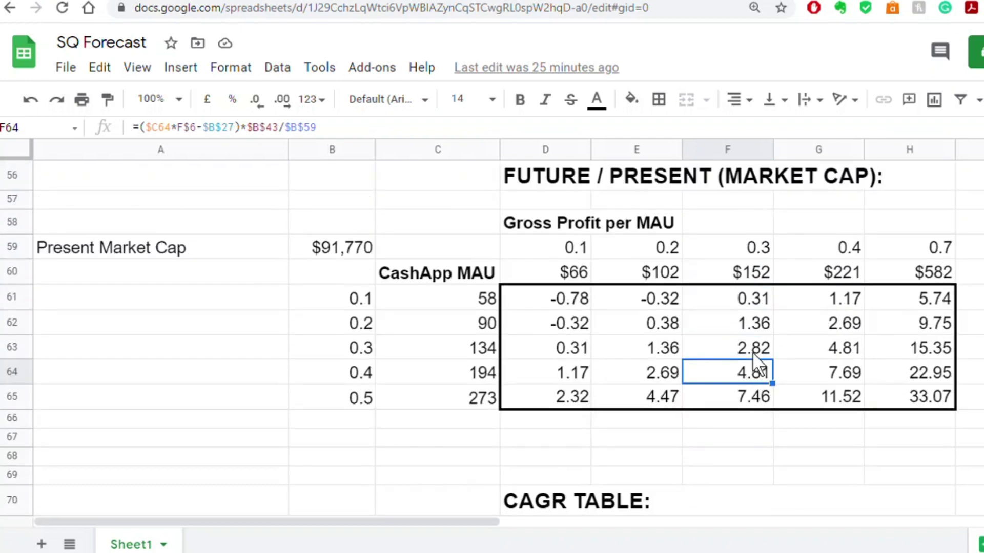
{"action": "scroll", "coordinate": [753, 390], "scroll_direction": "down", "scroll_amount": 3}
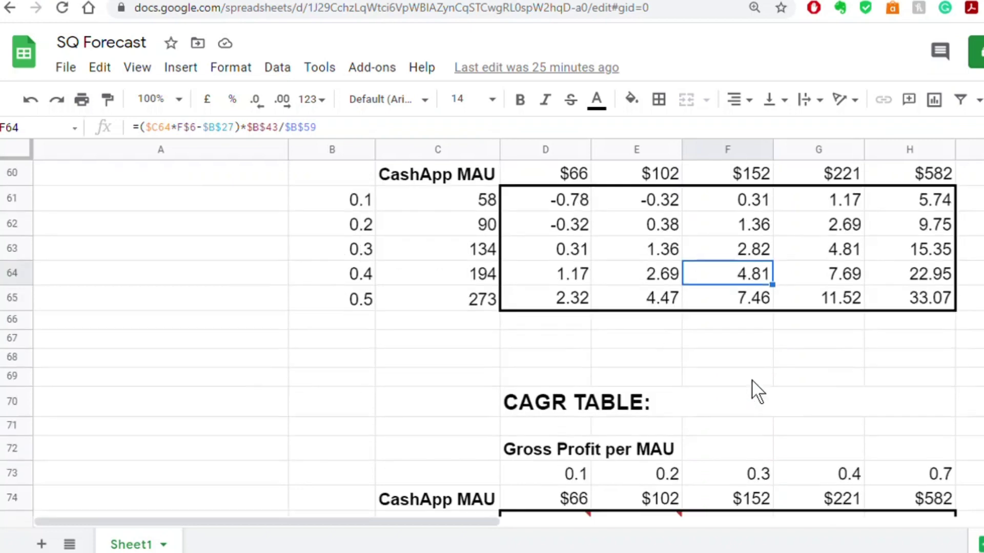
{"action": "scroll", "coordinate": [753, 381], "scroll_direction": "down", "scroll_amount": 2}
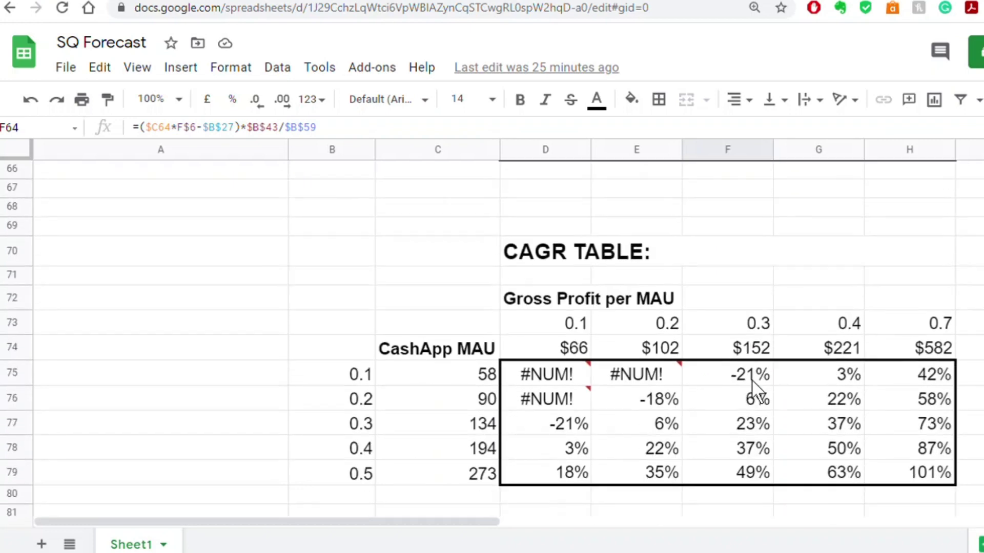
Examine the CAGR results in F77, F78 and G78 for the 0.3 and 0.4 growth combinations
{"action": "left_click", "coordinate": [752, 423]}
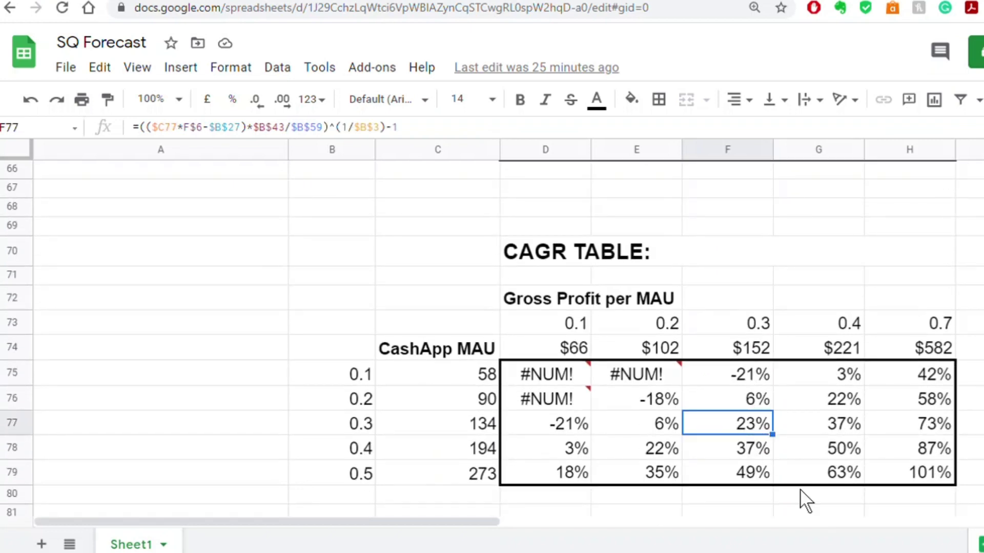
{"action": "key", "text": "Down"}
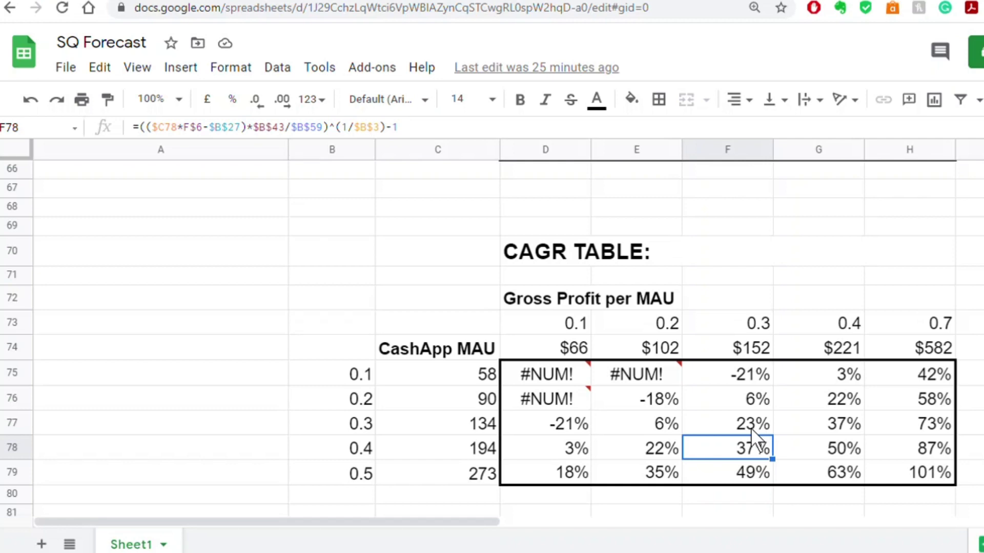
{"action": "scroll", "coordinate": [751, 428], "scroll_direction": "down", "scroll_amount": 1}
{"action": "scroll", "coordinate": [751, 428], "scroll_direction": "up", "scroll_amount": 1}
{"action": "left_click", "coordinate": [829, 452]}
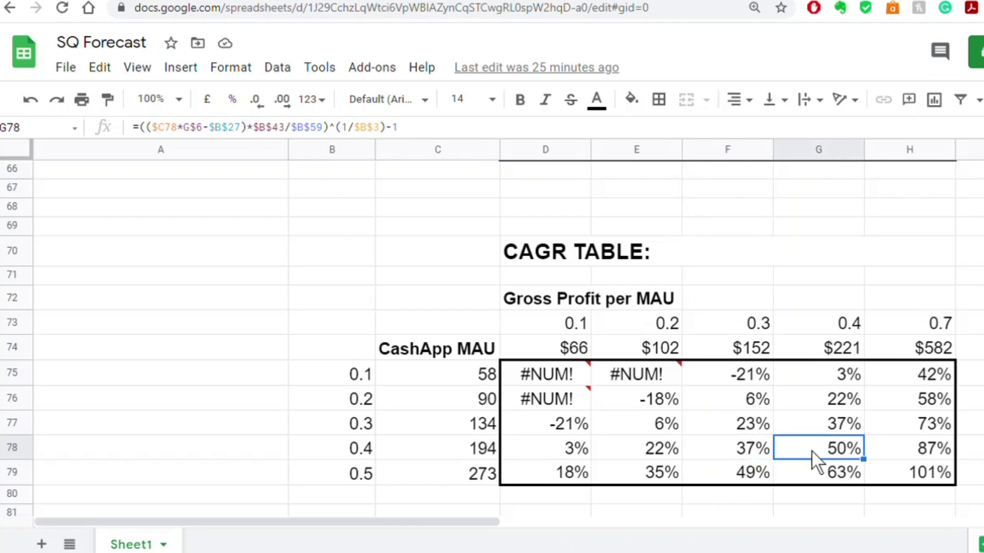
Review the whole Future / Present (Market Cap) table again, from Present Market Cap through the ratios, alongside the CAGR table
{"action": "scroll", "coordinate": [811, 449], "scroll_direction": "down", "scroll_amount": 3}
{"action": "scroll", "coordinate": [811, 449], "scroll_direction": "up", "scroll_amount": 4}
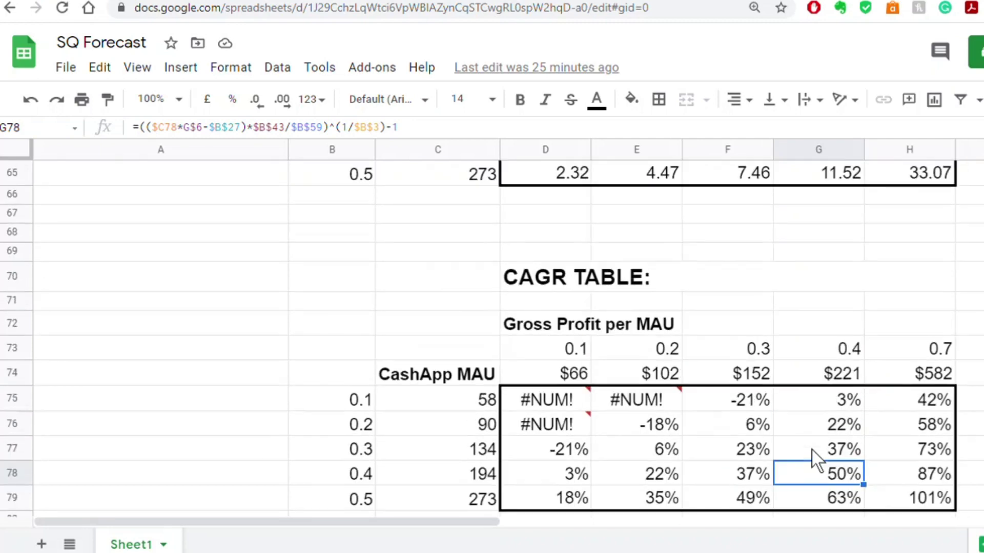
{"action": "scroll", "coordinate": [753, 389], "scroll_direction": "up", "scroll_amount": 5}
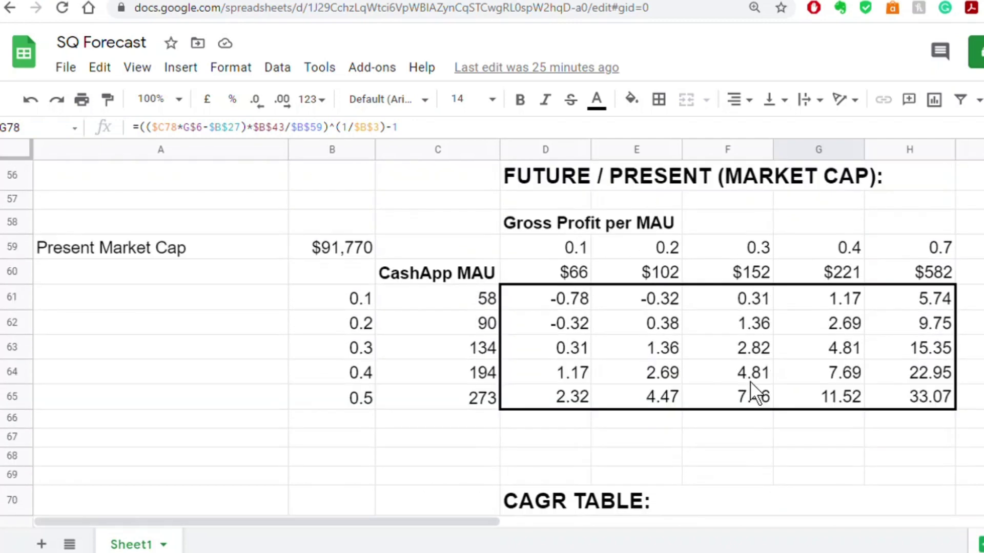
{"action": "scroll", "coordinate": [753, 392], "scroll_direction": "up", "scroll_amount": 1}
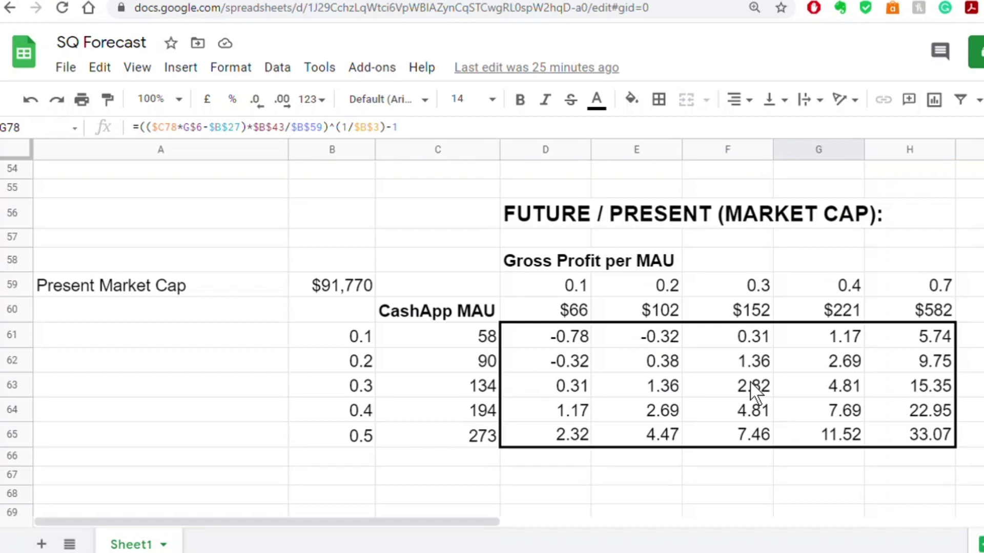
{"action": "scroll", "coordinate": [753, 396], "scroll_direction": "up", "scroll_amount": 1}
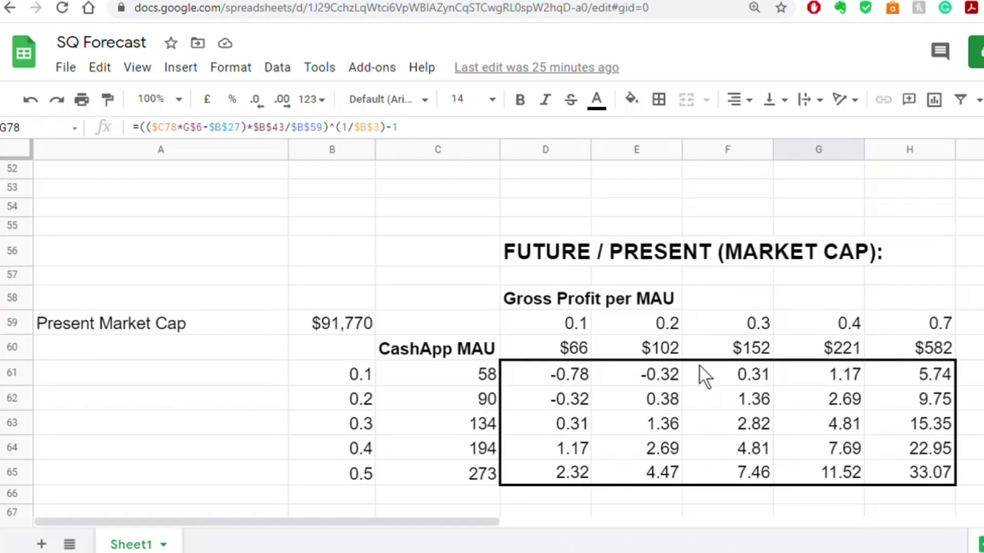
{"action": "scroll", "coordinate": [435, 353], "scroll_direction": "up", "scroll_amount": 3}
{"action": "scroll", "coordinate": [434, 353], "scroll_direction": "down", "scroll_amount": 8}
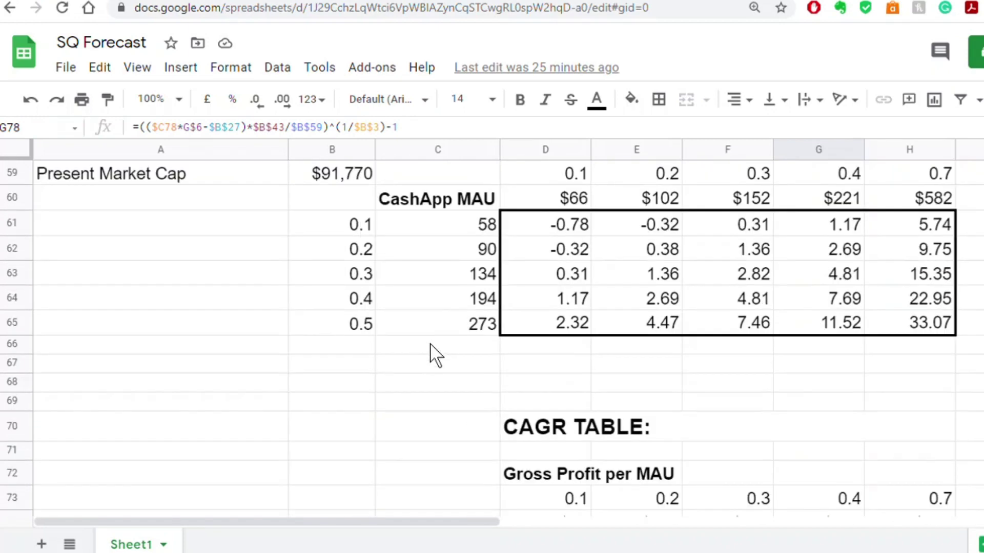
{"action": "scroll", "coordinate": [434, 352], "scroll_direction": "up", "scroll_amount": 3}
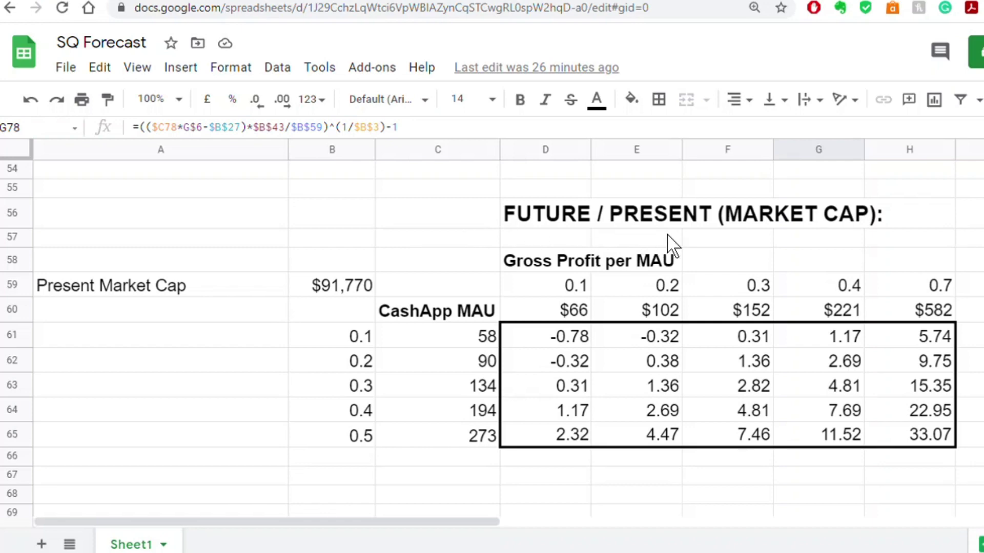
{"action": "scroll", "coordinate": [667, 236], "scroll_direction": "down", "scroll_amount": 5}
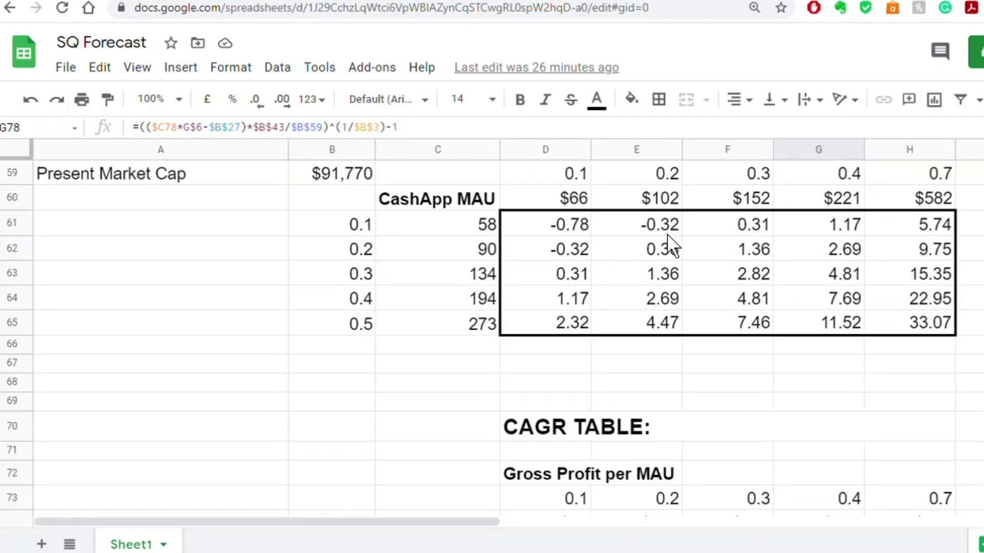
{"action": "scroll", "coordinate": [668, 235], "scroll_direction": "down", "scroll_amount": 2}
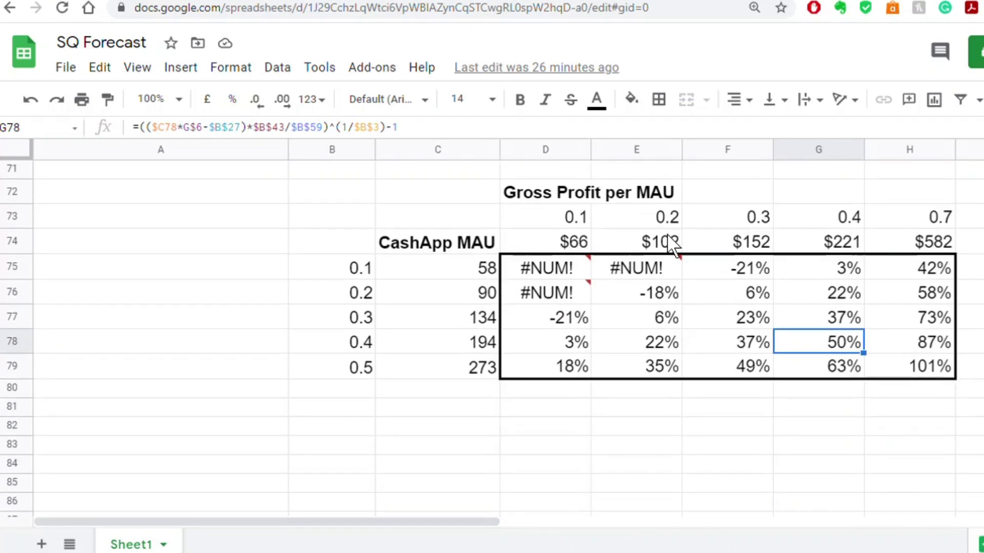
{"action": "scroll", "coordinate": [668, 236], "scroll_direction": "up", "scroll_amount": 2}
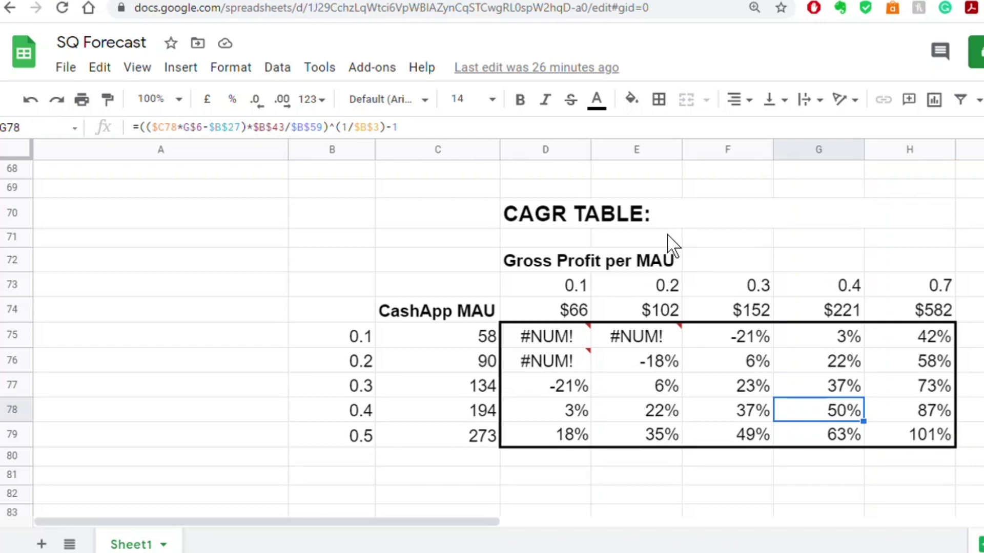
Inspect the CAGR table's projected CashApp MAU in C75:C76 and its gross profit per MAU in D74
{"action": "left_click", "coordinate": [482, 343]}
{"action": "left_click", "coordinate": [482, 363]}
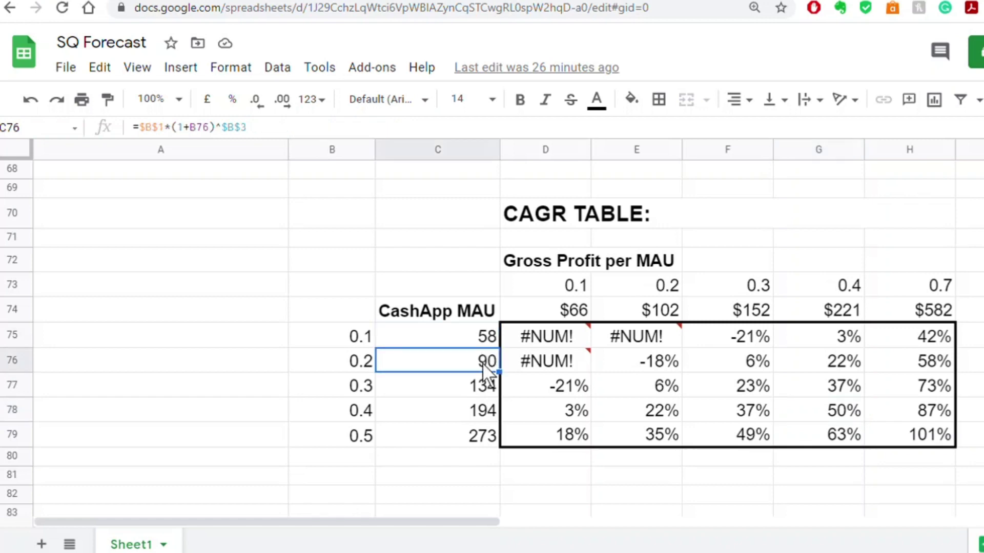
{"action": "left_click", "coordinate": [572, 311]}
{"action": "scroll", "coordinate": [579, 359], "scroll_direction": "up", "scroll_amount": 4}
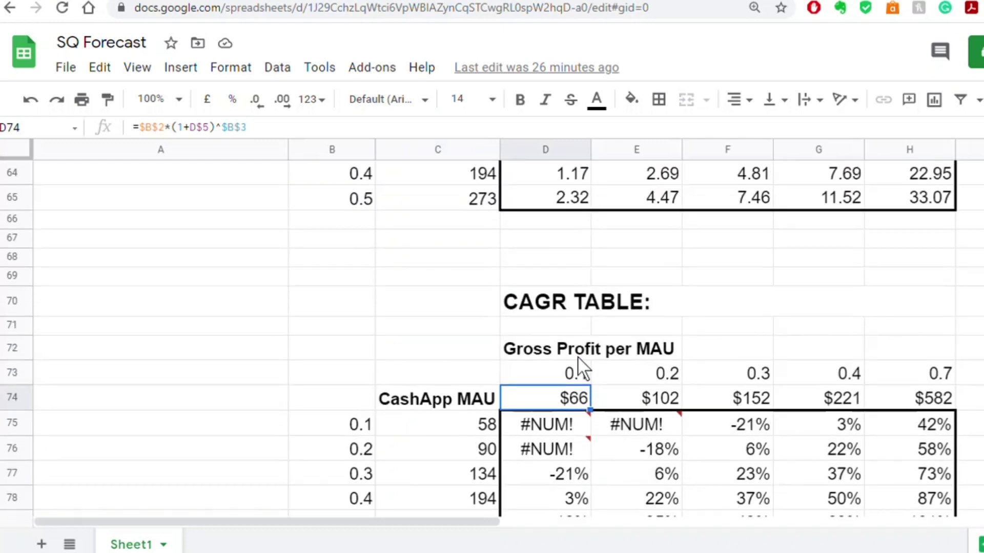
Highlight the gross profit per MAU range D60:H60 and the CashApp MAU range C61:C63, ending on C62
{"action": "scroll", "coordinate": [583, 368], "scroll_direction": "up", "scroll_amount": 1}
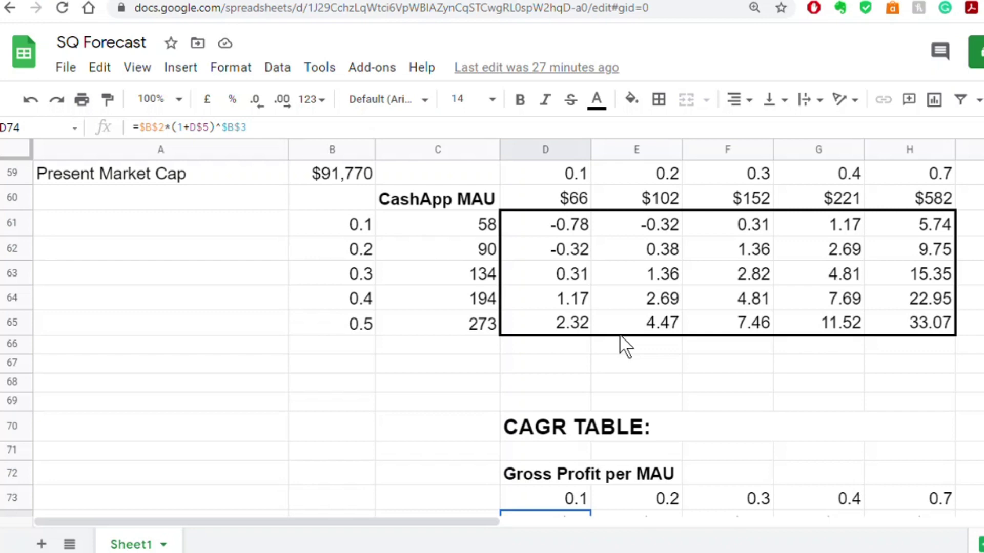
{"action": "left_click_drag", "start_coordinate": [565, 198], "coordinate": [925, 190]}
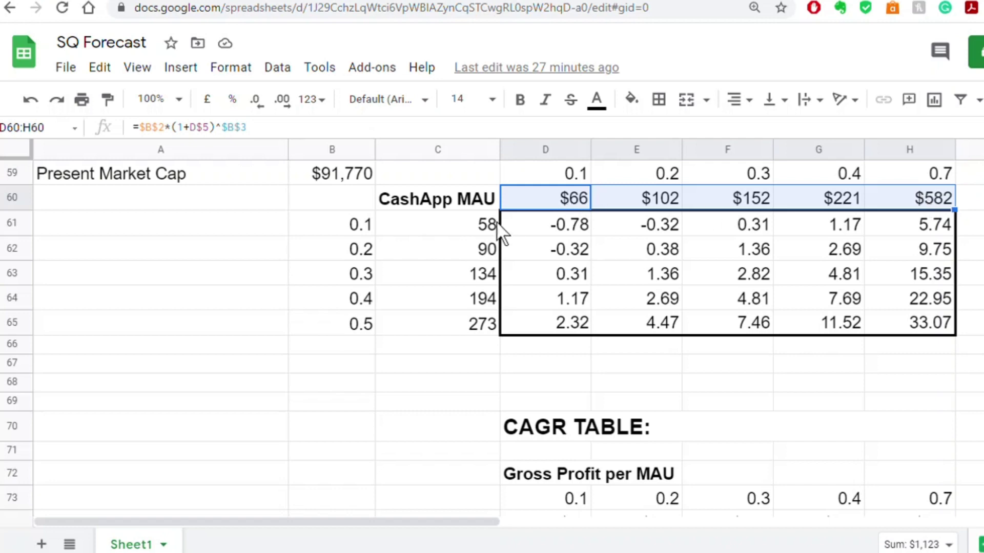
{"action": "left_click_drag", "start_coordinate": [484, 222], "coordinate": [481, 275]}
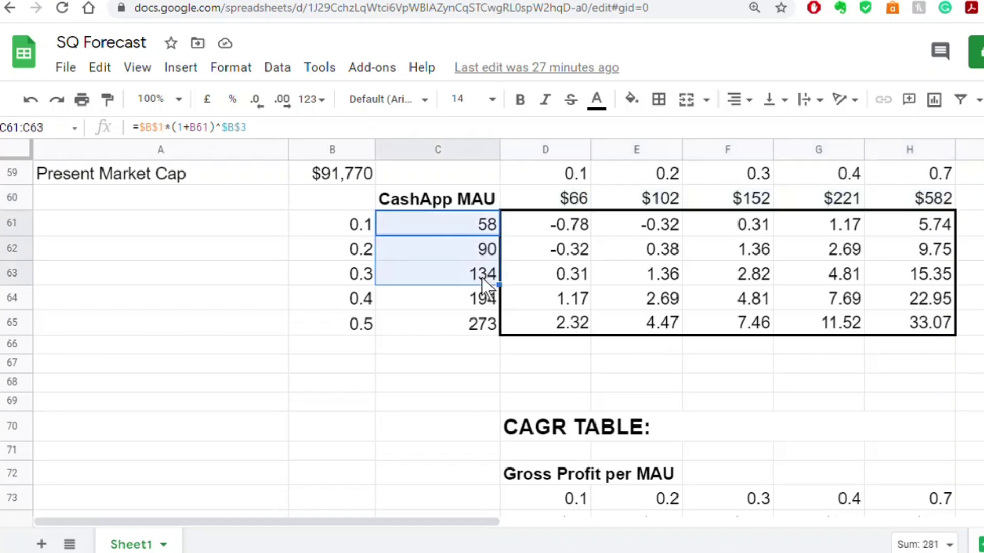
{"action": "left_click", "coordinate": [475, 256]}
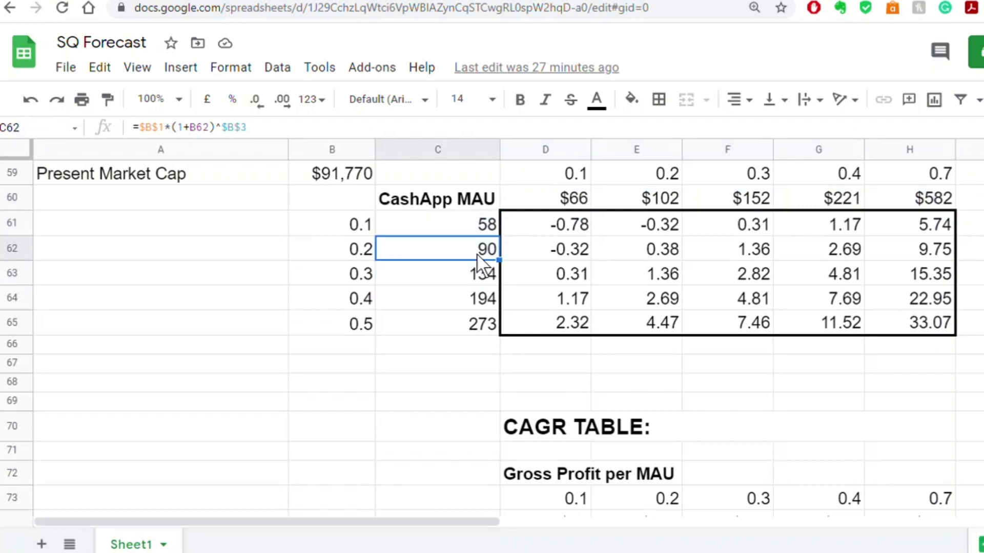
Return to the base assumptions above the gross profit table and select the MAU Today (Millions) input in B1
{"action": "scroll", "coordinate": [475, 246], "scroll_direction": "up", "scroll_amount": 1}
{"action": "scroll", "coordinate": [475, 237], "scroll_direction": "up", "scroll_amount": 15}
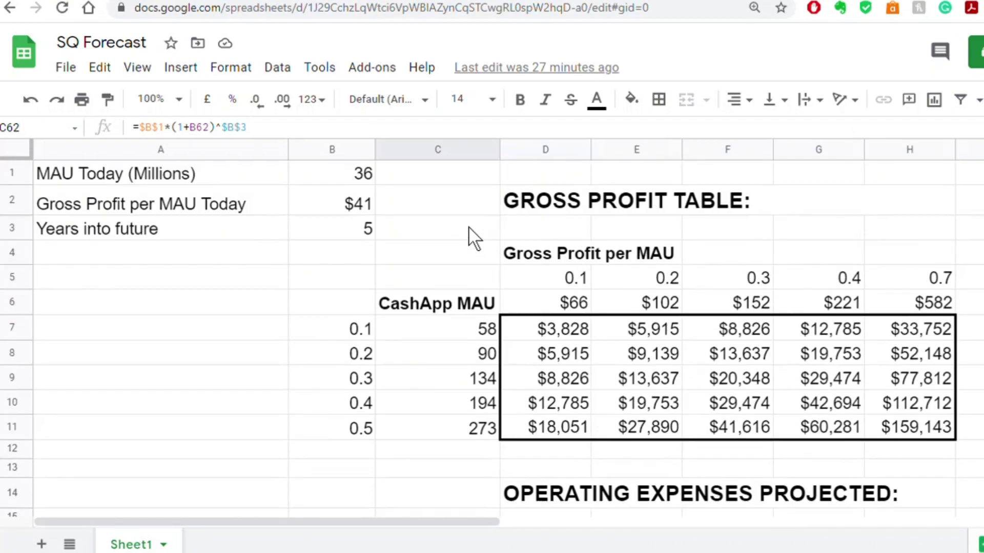
{"action": "left_click", "coordinate": [352, 174]}
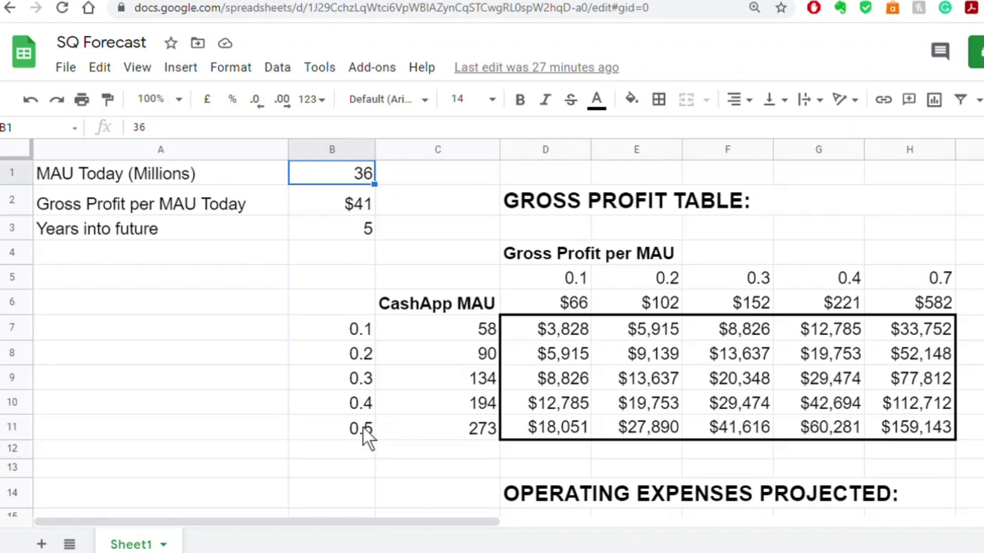